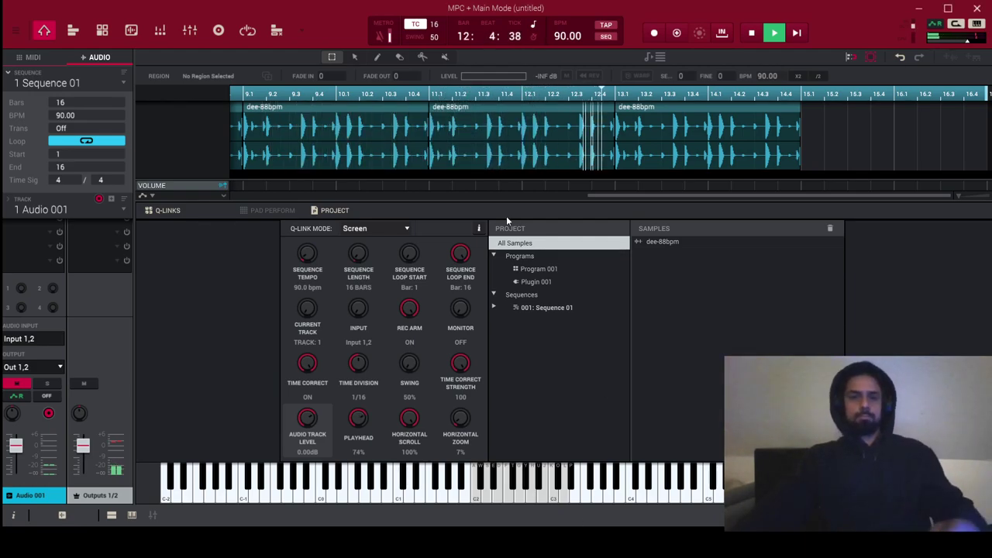
Step: Unmute the Audio 001 track, mute it once more to compare the playback, and leave it unmuted
left_click(14, 384)
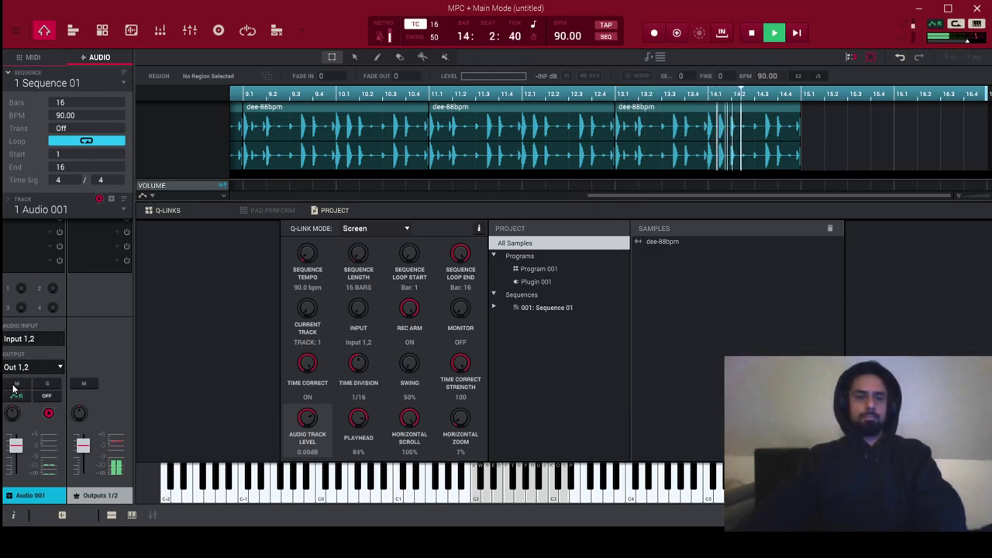
left_click(14, 384)
left_click(14, 385)
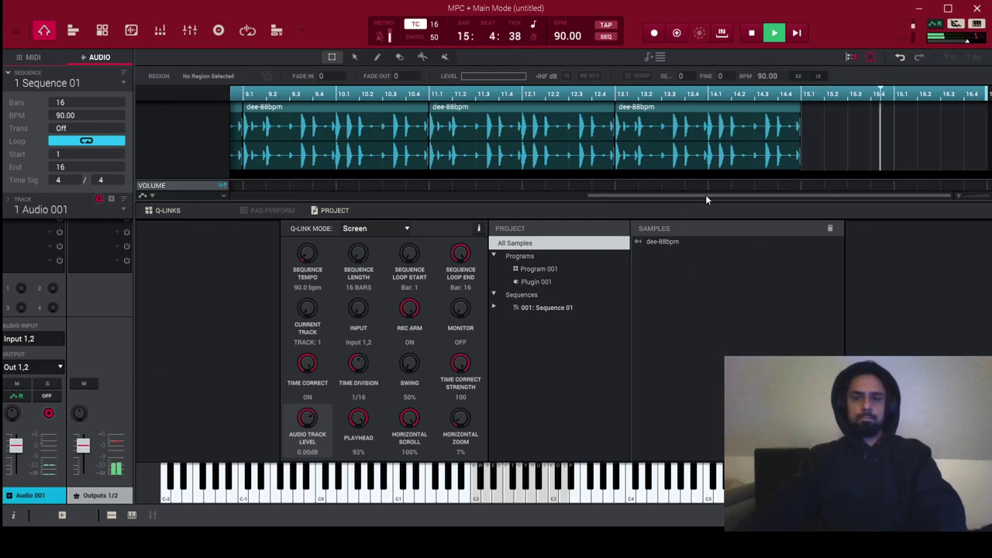
Step: Try transposing the first dee-88bpm region down 3 semitones, and return its transposition to 0
left_click_drag(922, 196, 414, 223)
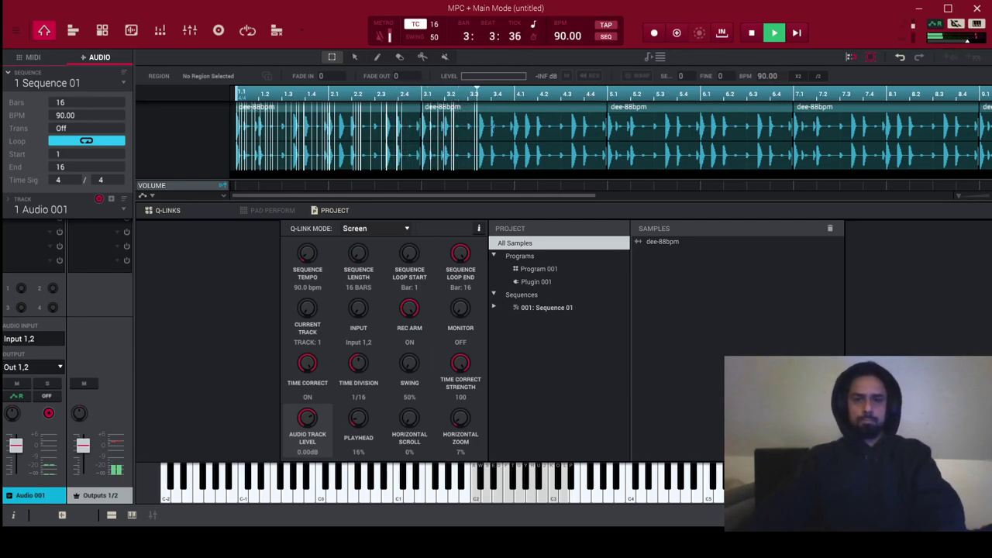
left_click(384, 108)
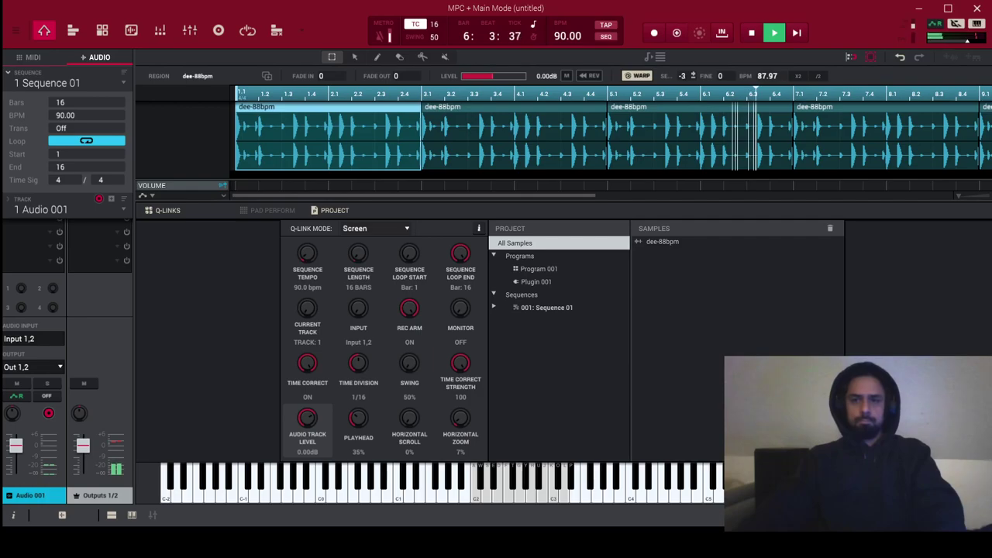
left_click_drag(692, 75, 692, 70)
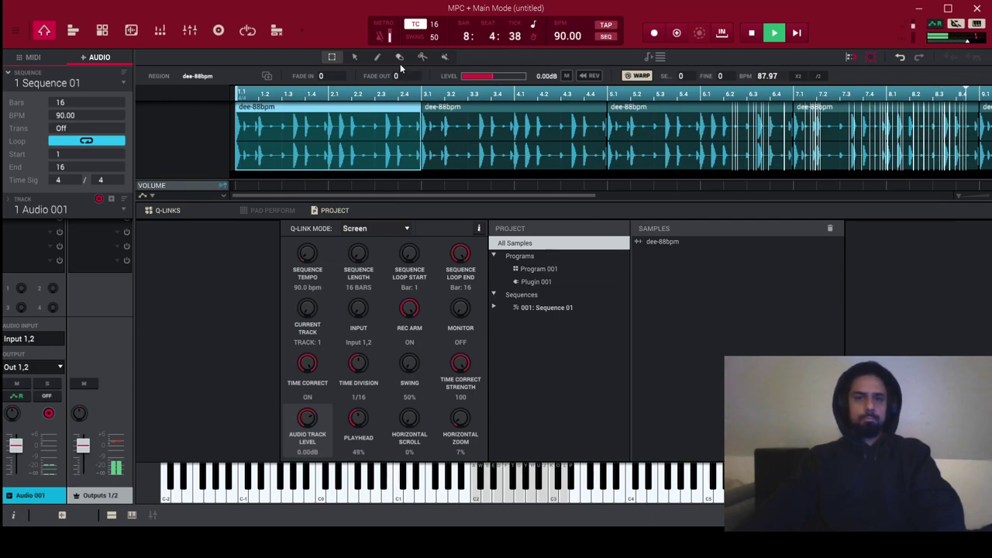
Step: Split the dee-88bpm regions with the scissors at about 3.3, 4.3, 6.3 and 8.3
left_click(422, 56)
left_click(462, 137)
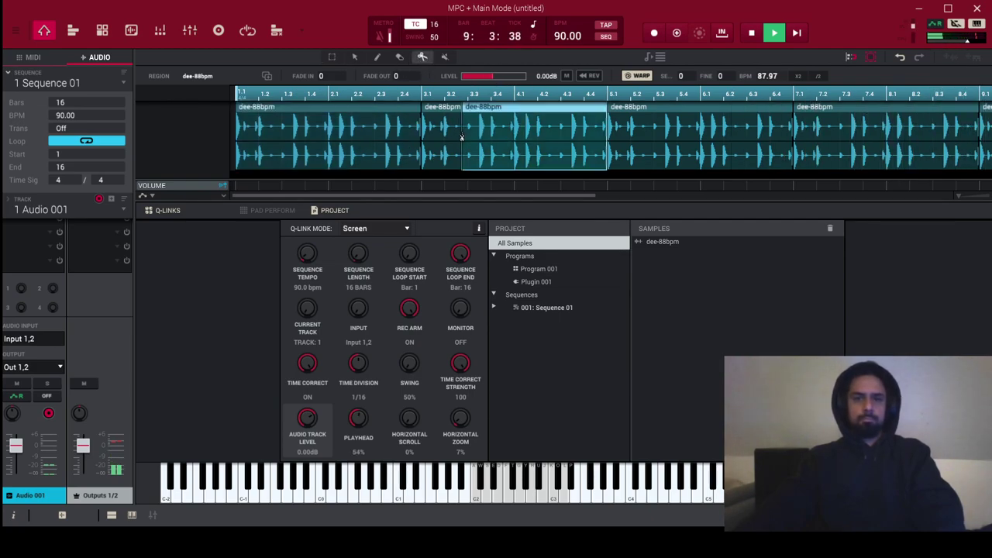
left_click(555, 140)
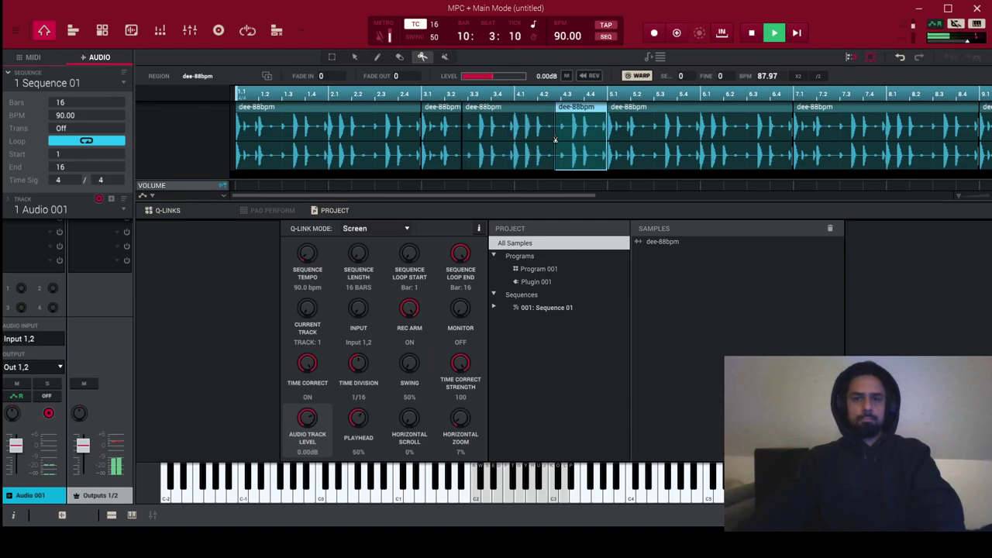
left_click(750, 142)
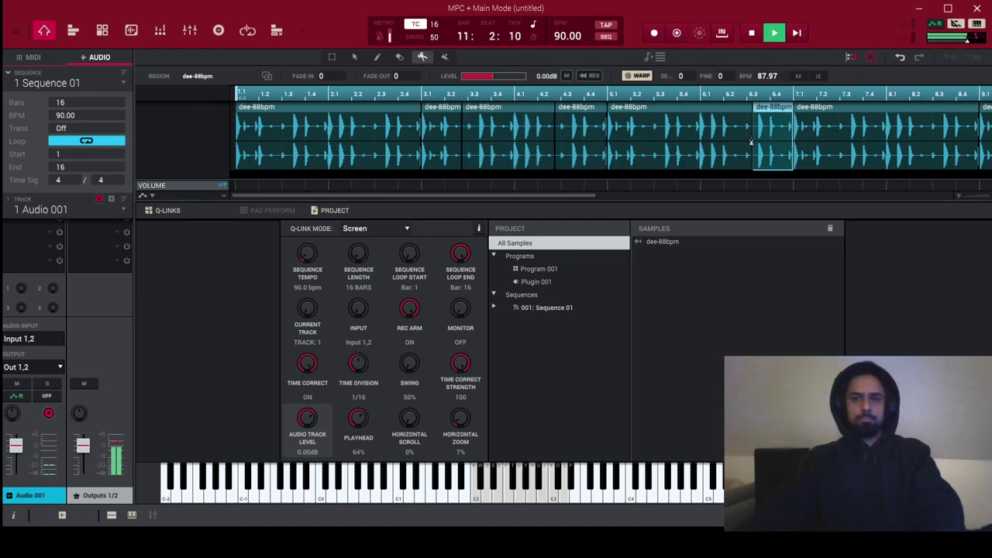
left_click(927, 148)
Step: Split the dee-88bpm regions further along the track at about 13.3, 14.3 and 11.3
left_click_drag(564, 195, 920, 191)
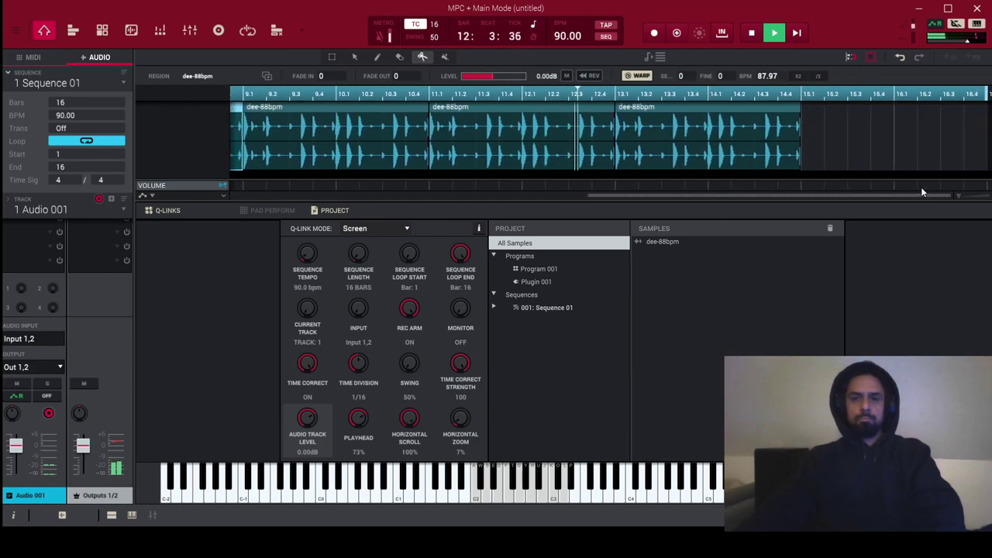
left_click(658, 165)
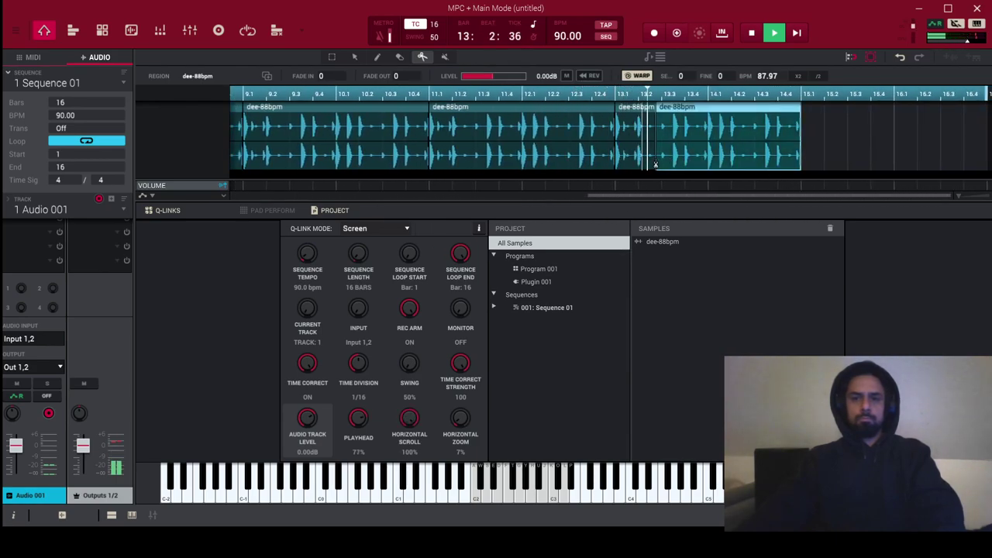
left_click(748, 161)
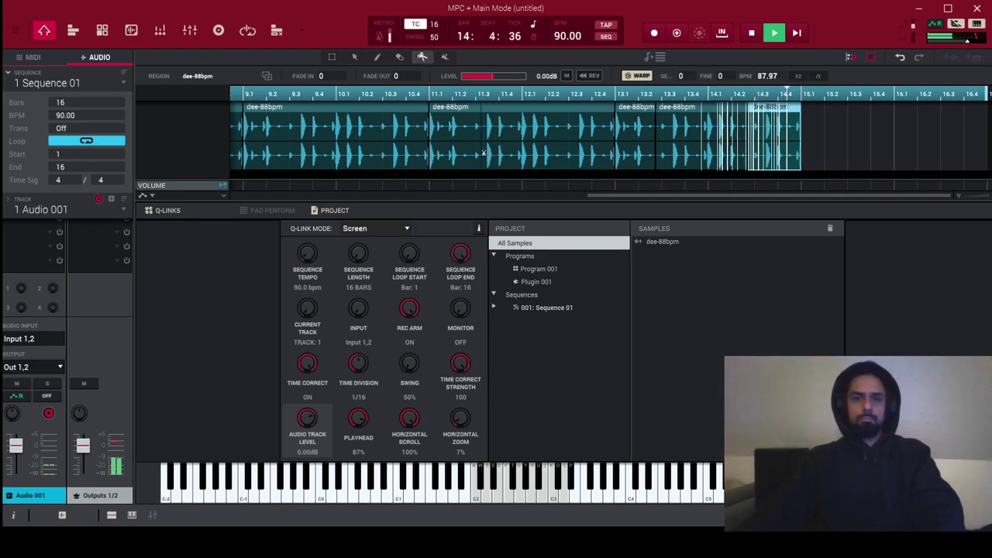
left_click(482, 153)
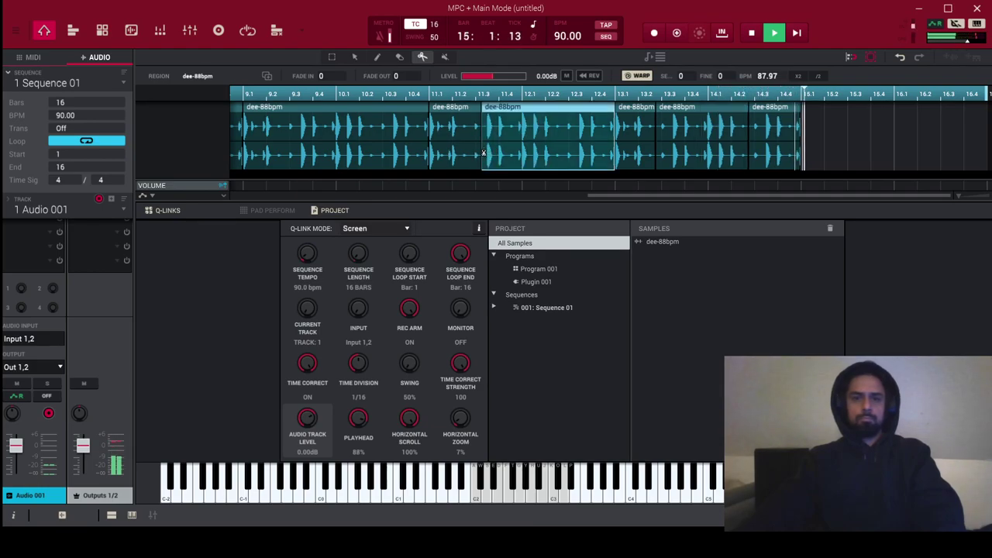
Step: Extend the end of the last region to 16.1 and double Sequence 01 to 32 bars
left_click(354, 56)
left_click_drag(802, 164, 892, 172)
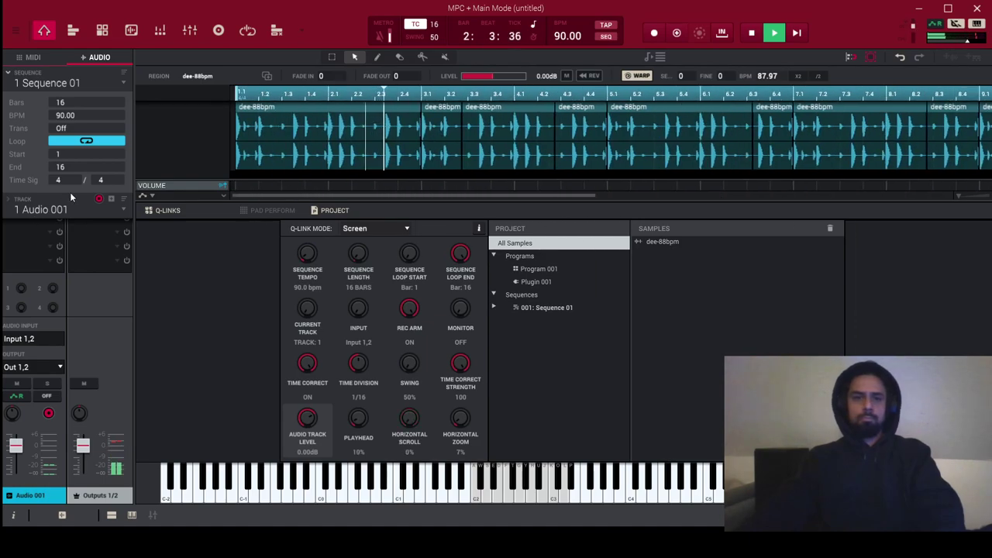
left_click(124, 73)
left_click(135, 97)
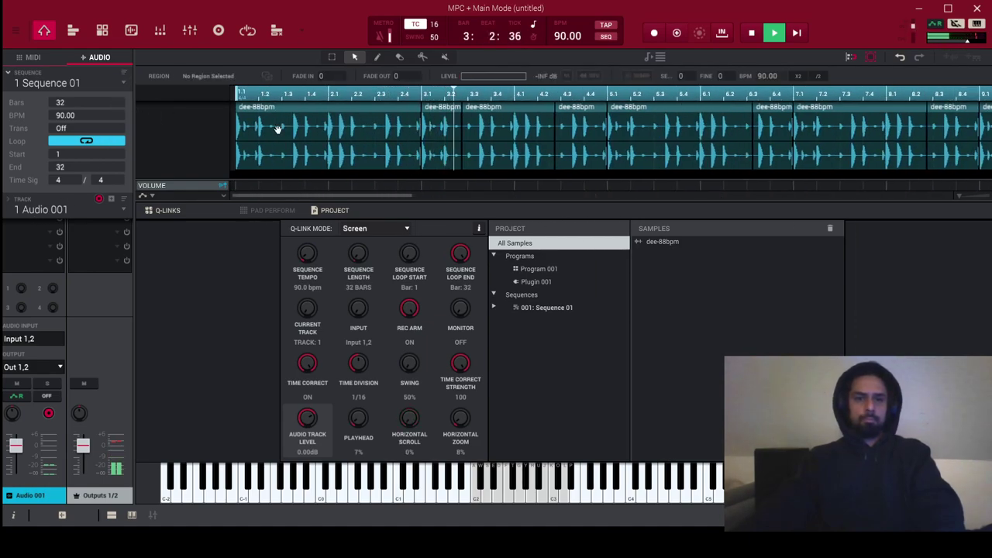
Step: Erase all dee-88bpm regions in the first four bars of the sequence
left_click_drag(377, 199, 427, 198)
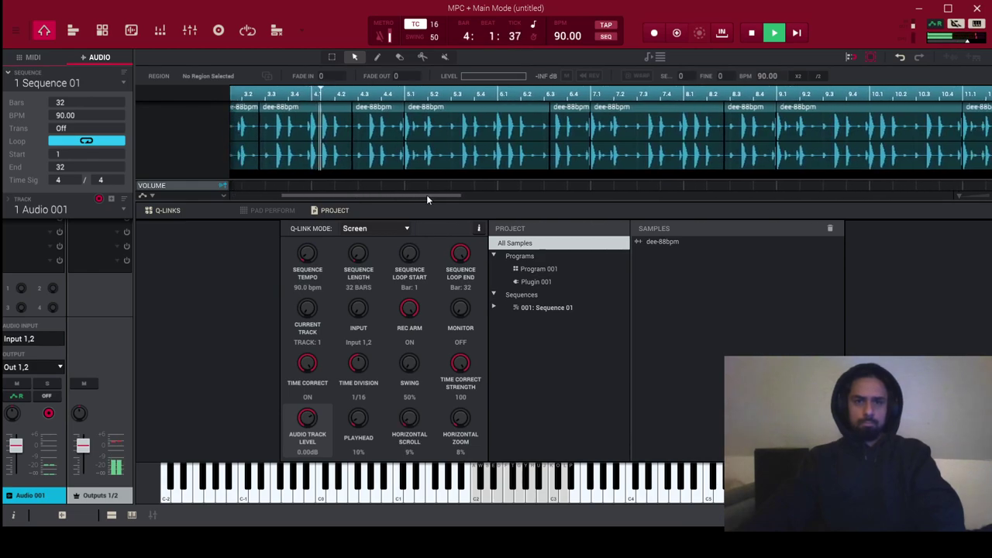
left_click(397, 58)
left_click(364, 139)
left_click(308, 151)
left_click(242, 155)
left_click_drag(332, 193, 228, 196)
Step: Erase the short region between 11.1 and 11.3, and return to the selection tool
left_click_drag(396, 192, 567, 221)
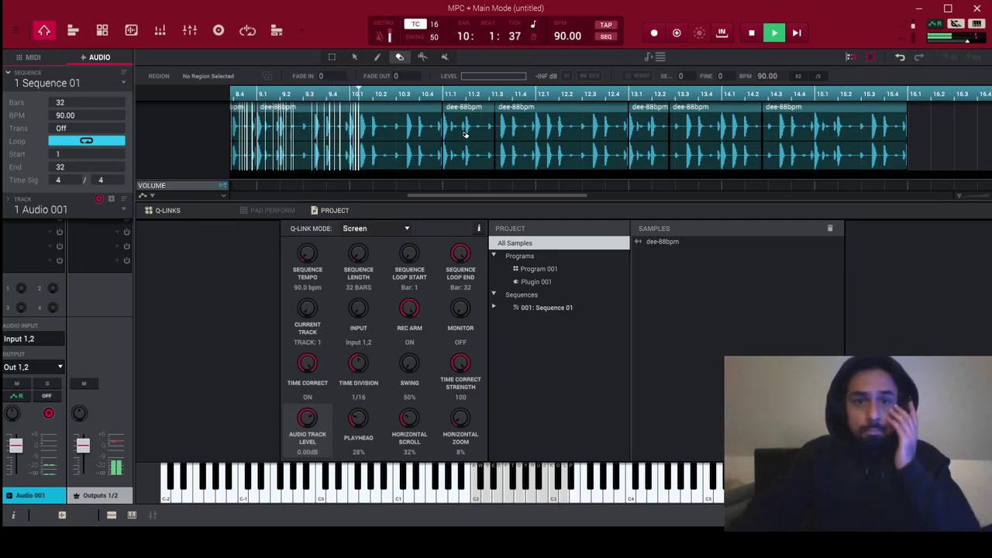
left_click(480, 116)
left_click(377, 57)
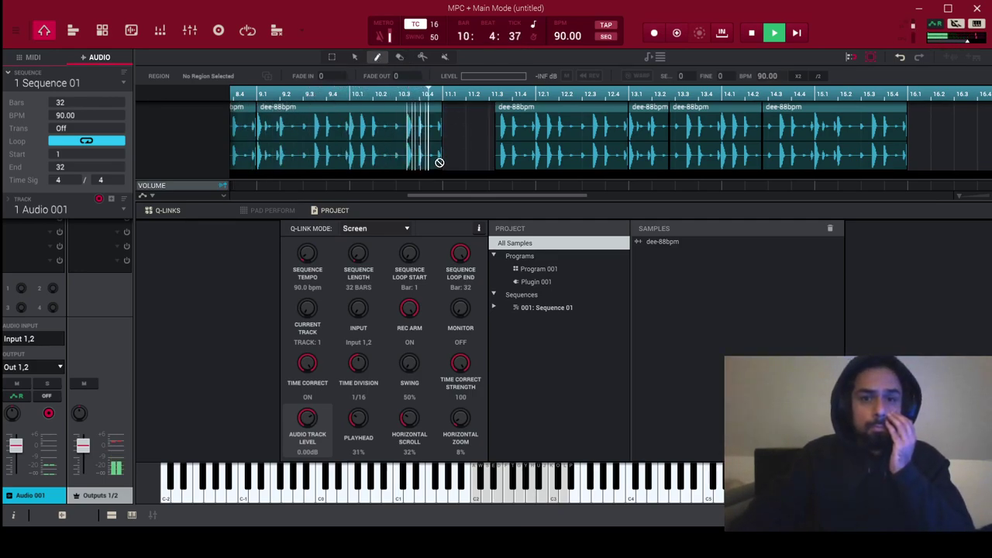
left_click(354, 57)
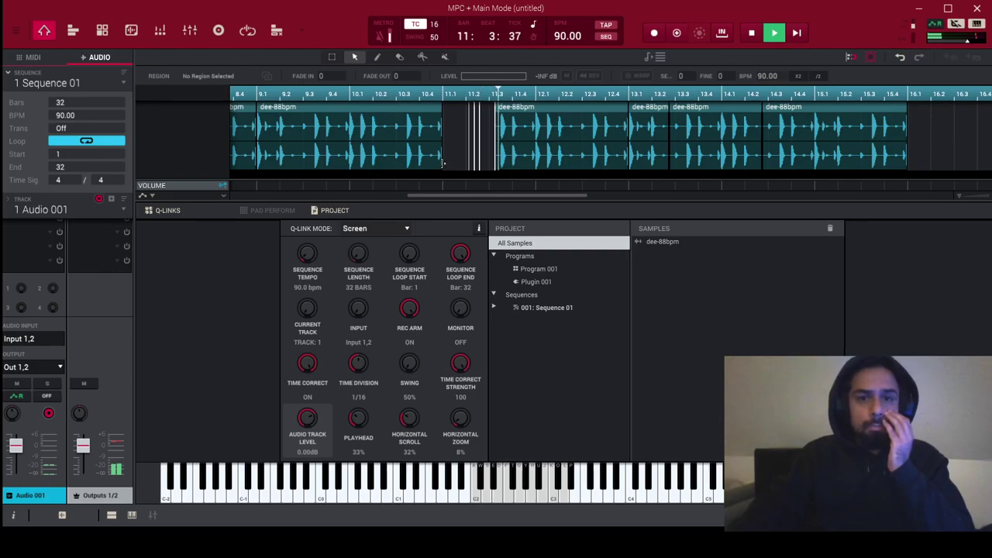
Step: Turn Time Correct off and slightly shorten the ends of the regions before bars 11 and 23
left_click(349, 132)
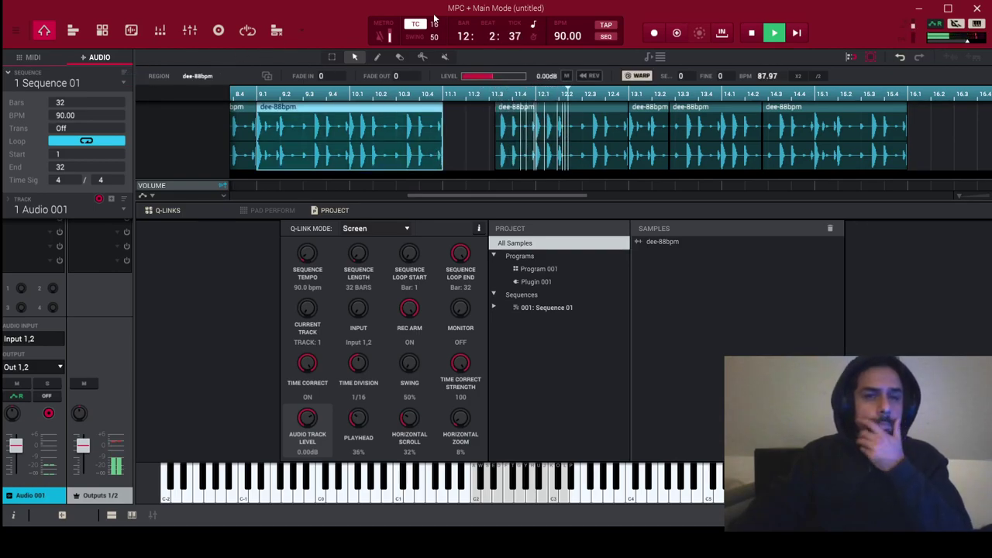
scroll(968, 198, "up", 5)
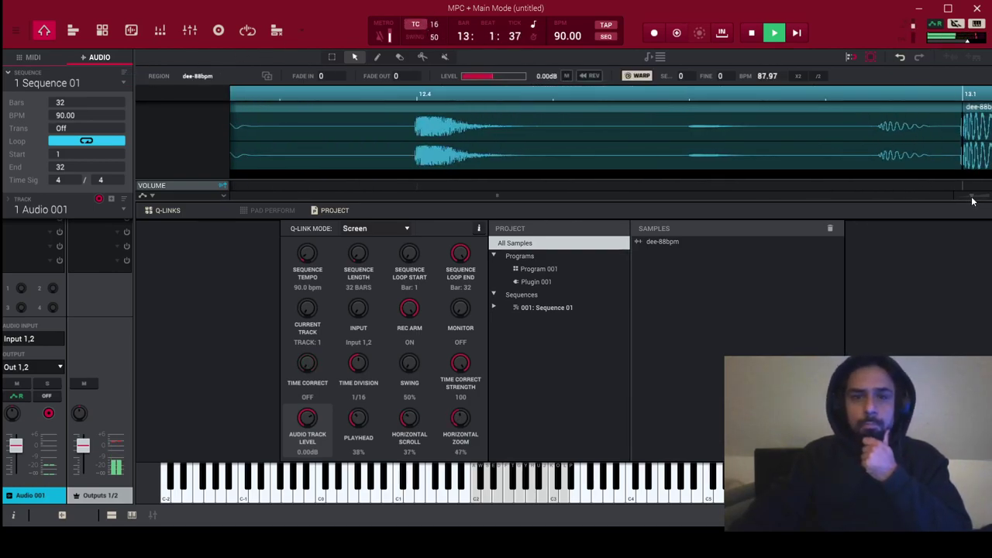
scroll(969, 198, "down", 1)
left_click_drag(498, 196, 458, 197)
left_click_drag(573, 162, 533, 163)
left_click_drag(465, 195, 704, 214)
left_click_drag(692, 165, 686, 165)
left_click_drag(717, 200, 881, 210)
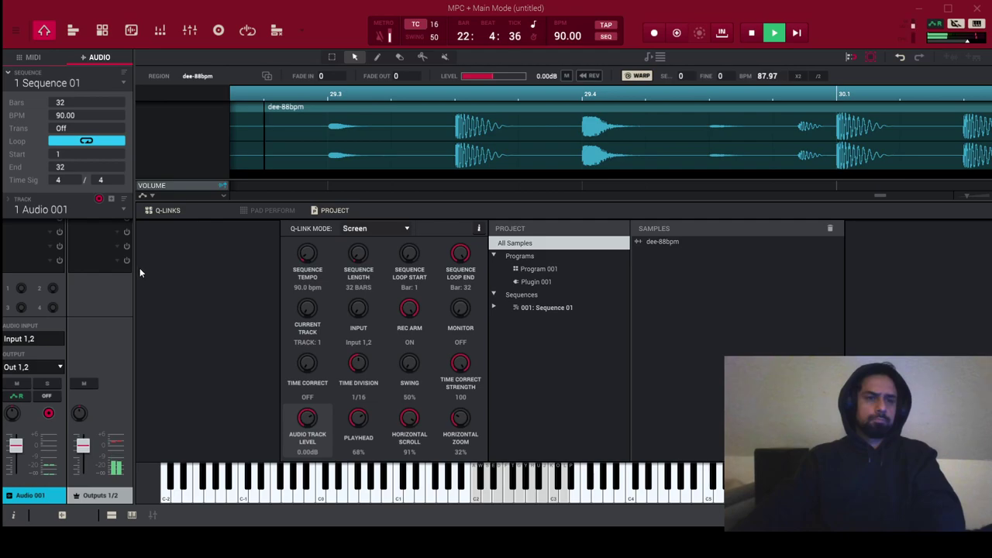
Step: Load insert effects on the Outputs 1/2 channel, including SP1200
left_click(86, 220)
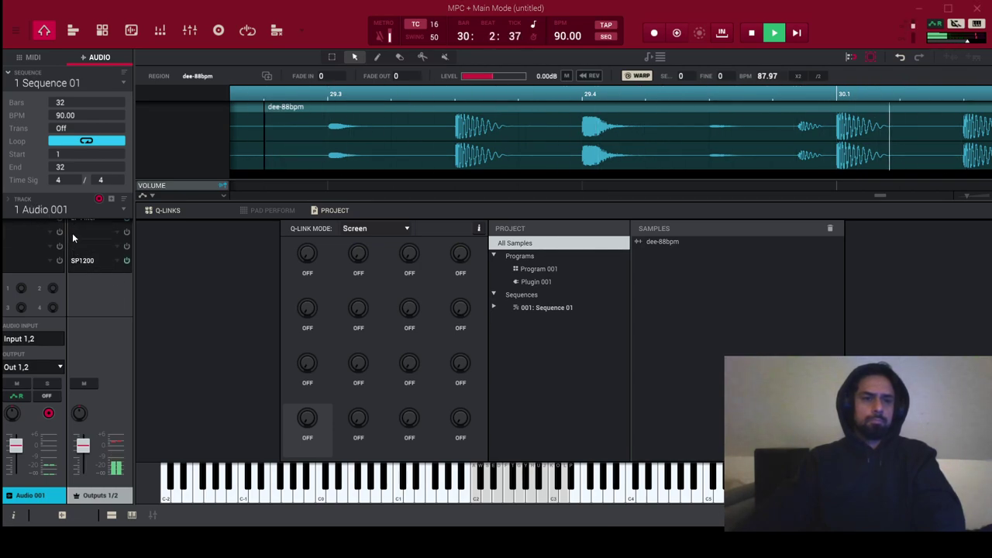
scroll(23, 252, "down", 1)
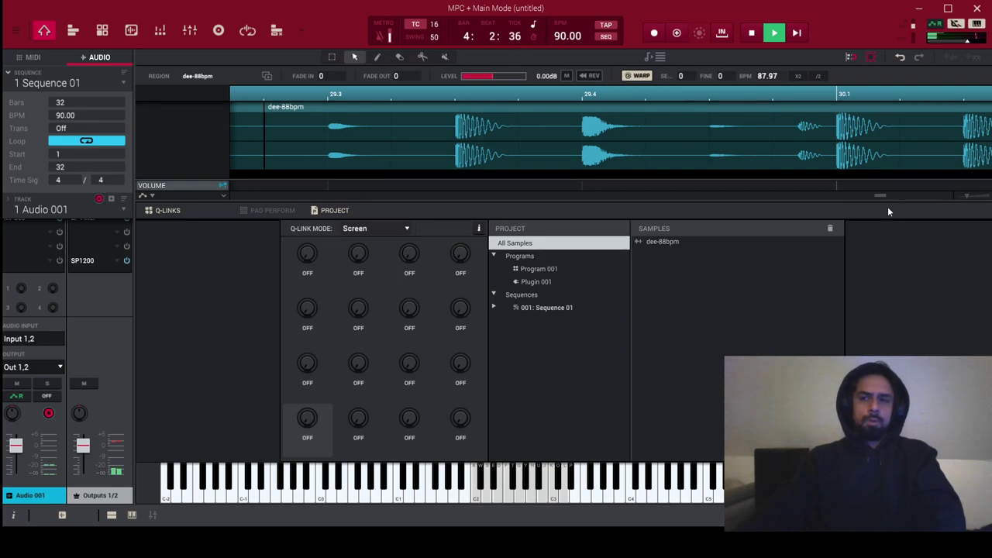
Step: Shorten the end of the region just before bar 16 slightly
left_click_drag(966, 196, 954, 198)
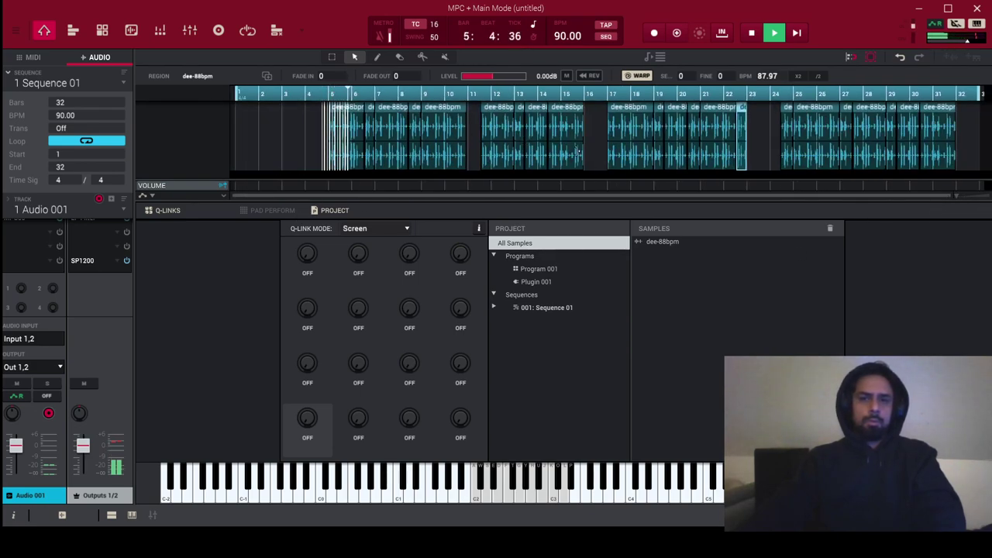
left_click(569, 148)
left_click_drag(955, 199, 653, 167)
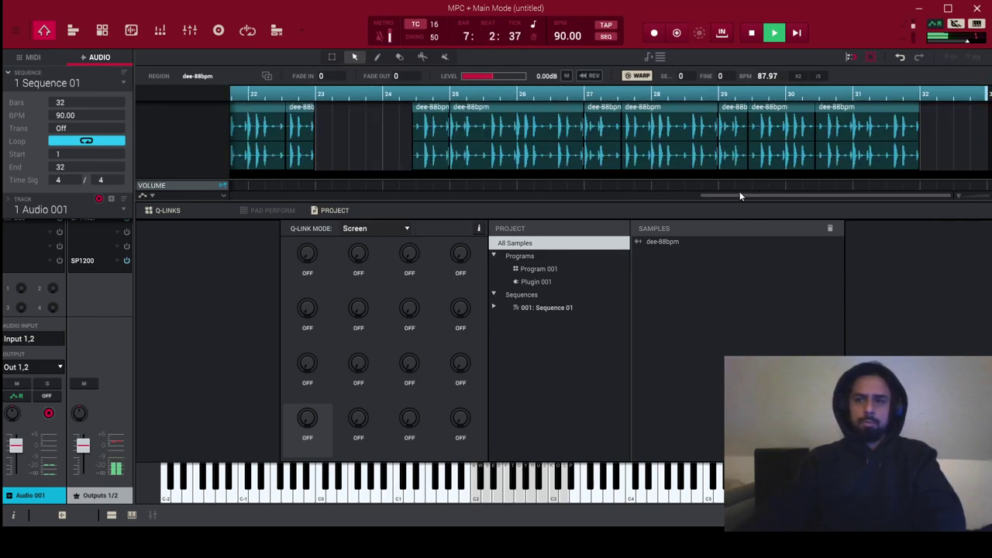
left_click_drag(740, 196, 493, 180)
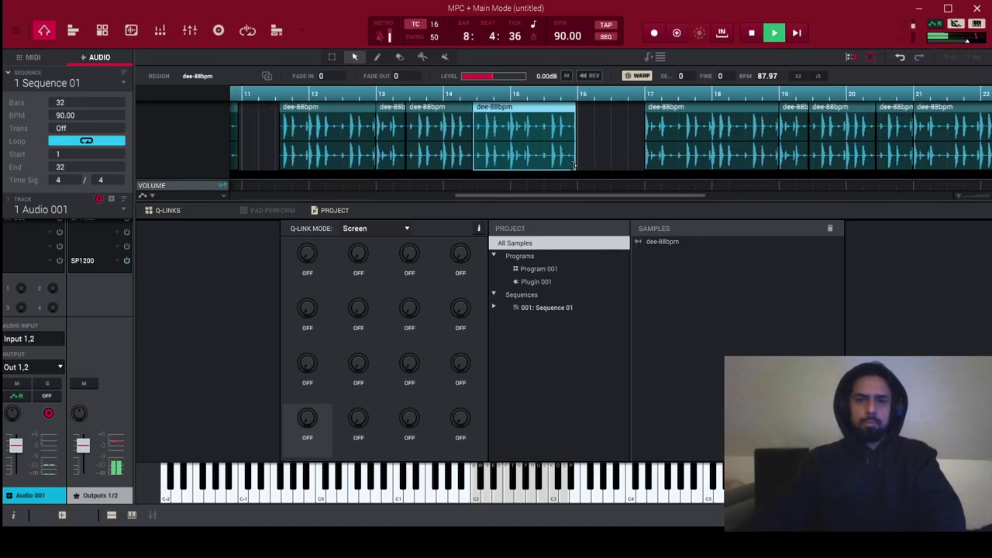
left_click_drag(575, 194, 938, 195)
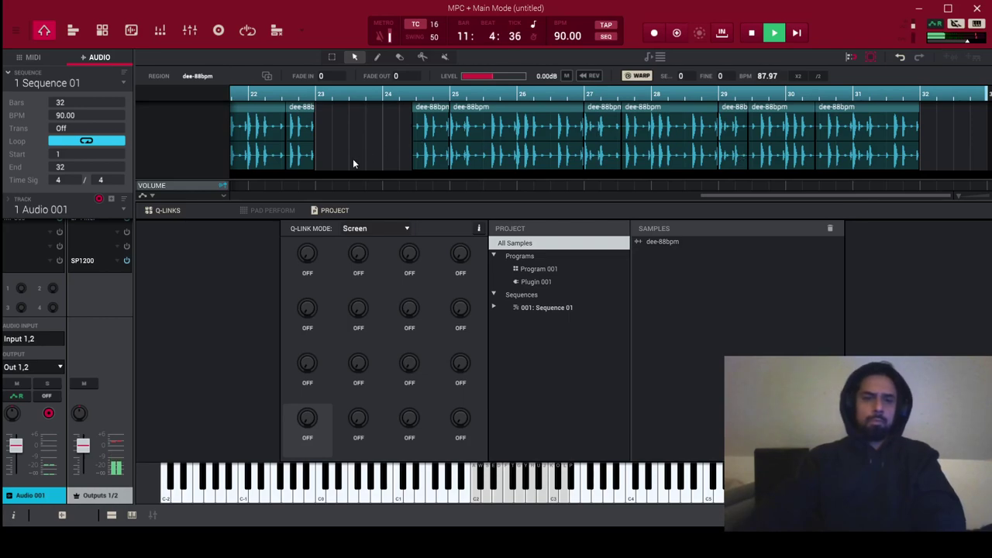
Step: Trim the region edges on both sides of the gap after bar 23, and shorten the region before bar 16 further
left_click(311, 169)
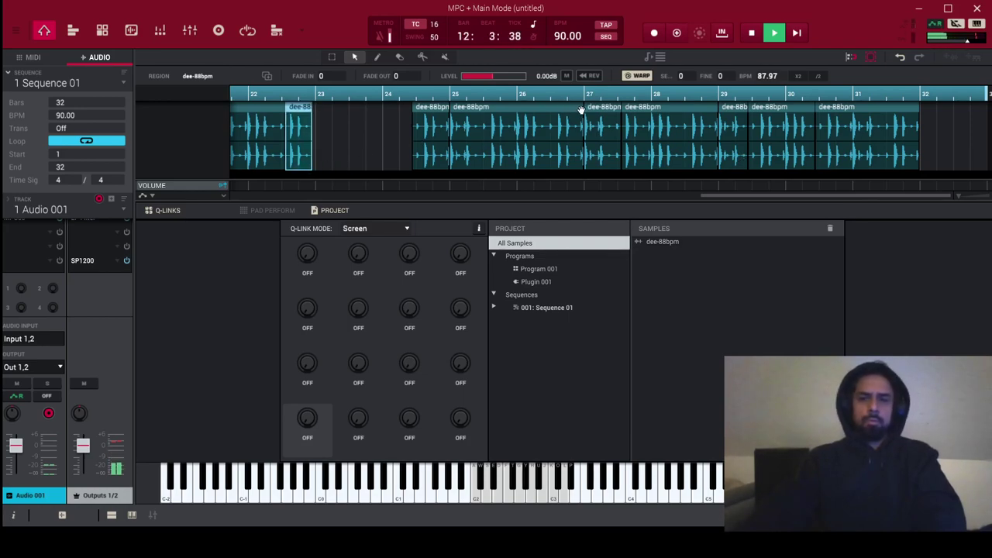
left_click(414, 168)
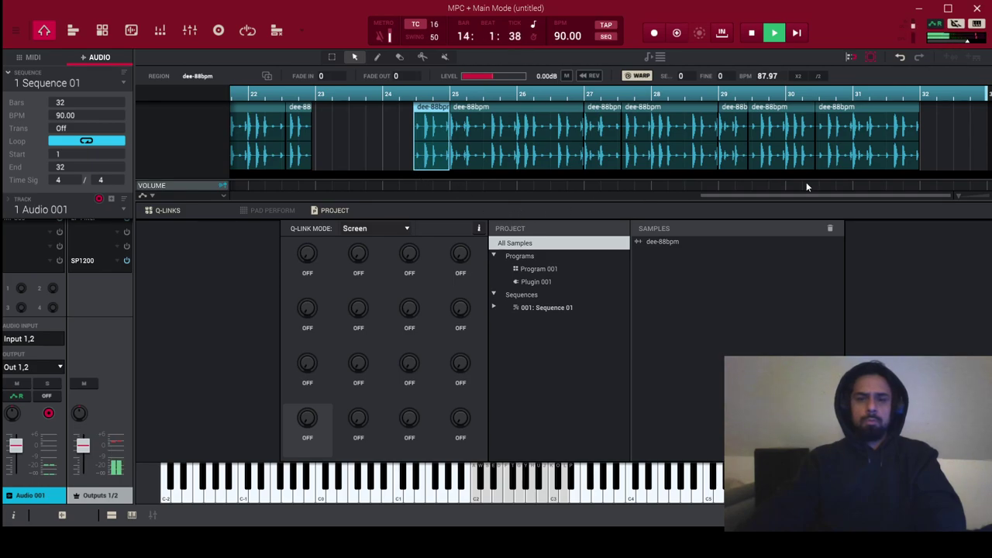
left_click_drag(803, 197, 563, 172)
left_click(558, 163)
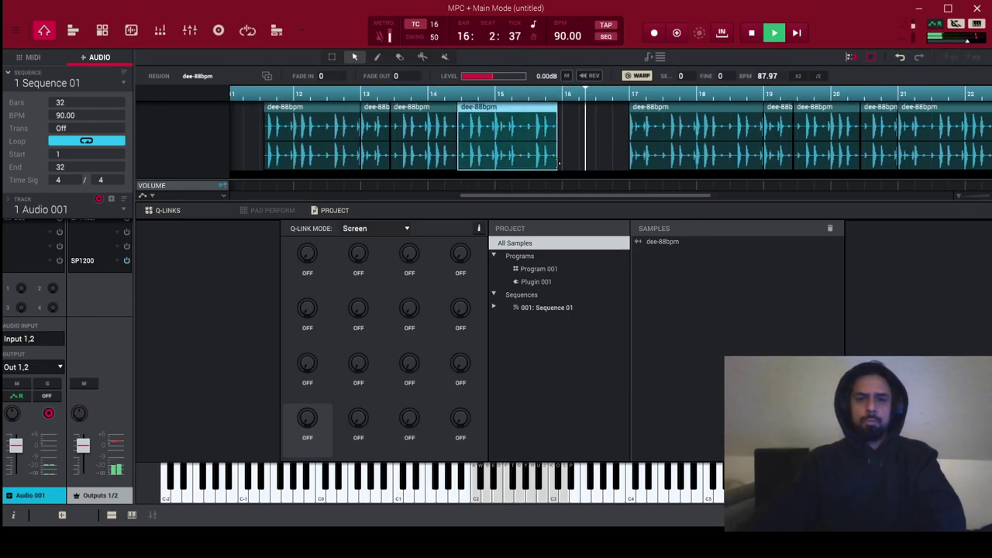
left_click_drag(613, 194, 854, 179)
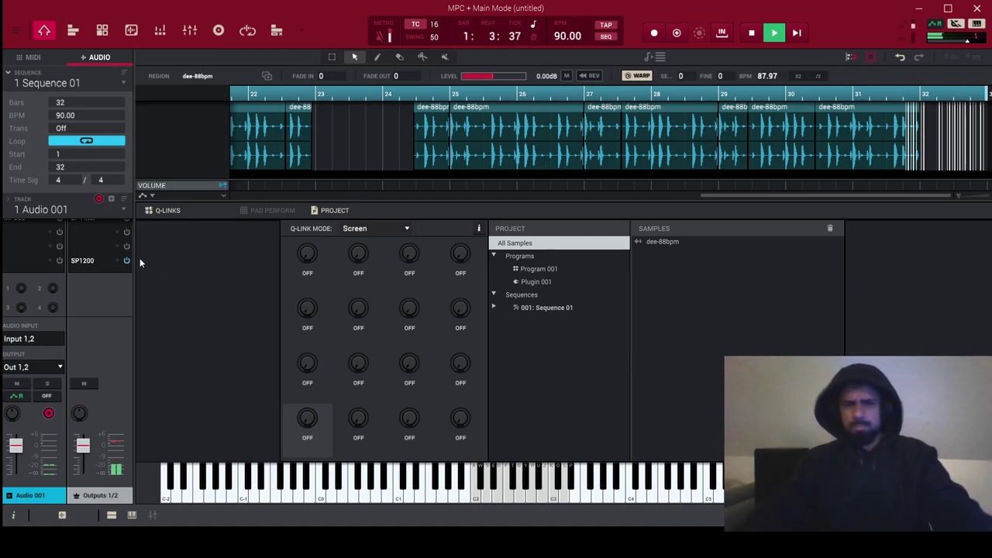
Step: Stop the sequence and start playback again to listen to the edited drums
key("space")
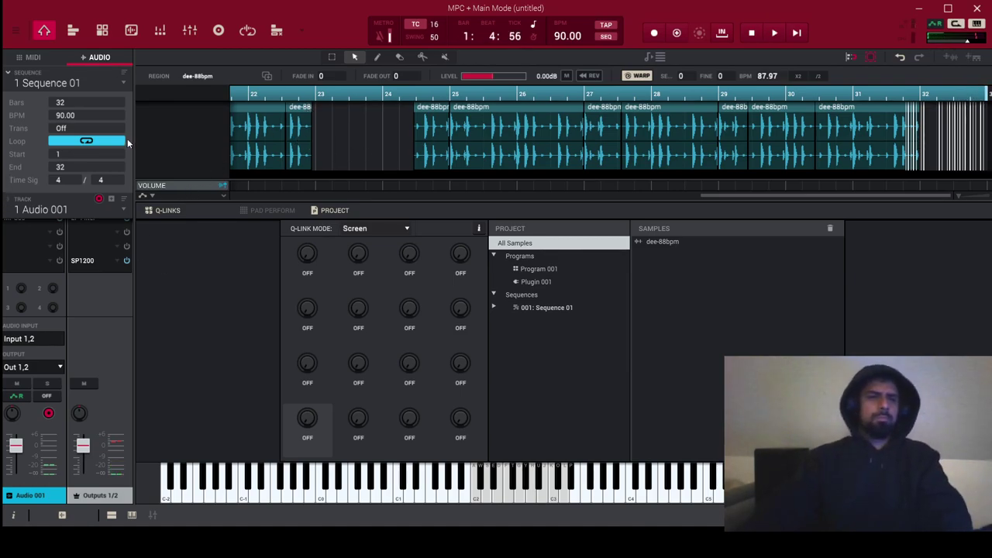
key("space")
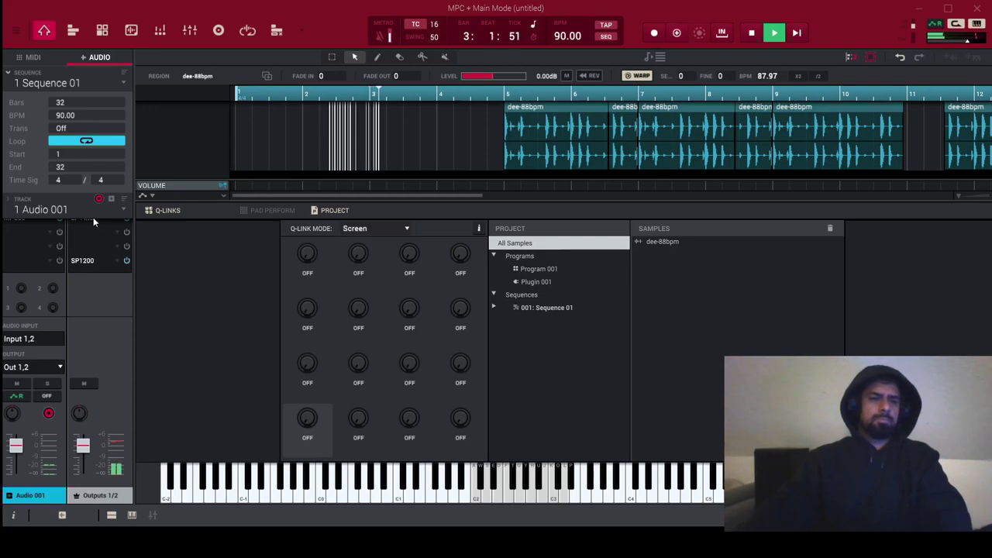
Step: Insert AIR Enhancer on the Audio 001 track and open the SP1200 effect on Outputs 1/2
left_click_drag(31, 260, 36, 231)
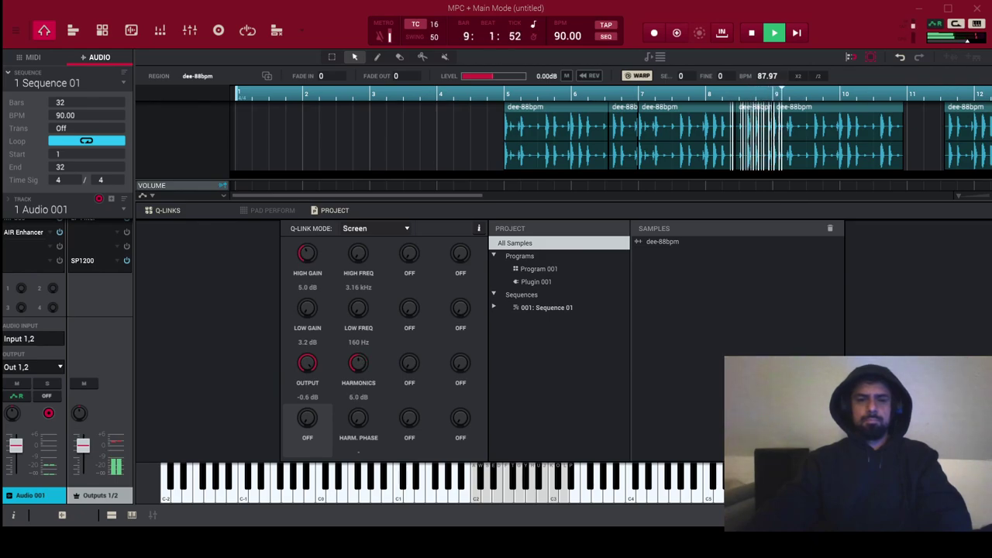
left_click(88, 277)
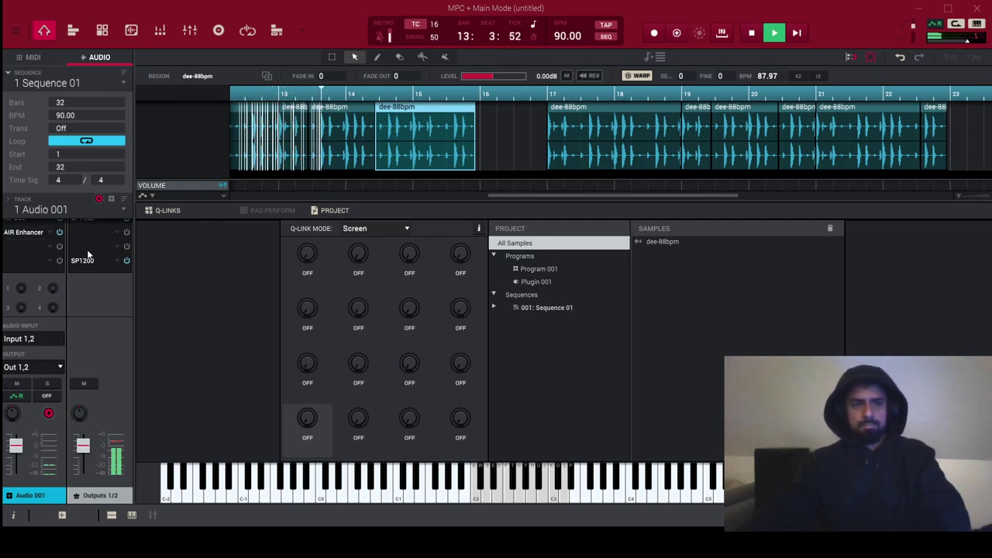
Step: Insert AIR Lo-Fi and Mother Ducker Input in the remaining effect slots of the Audio 001 track
left_click_drag(43, 263, 31, 247)
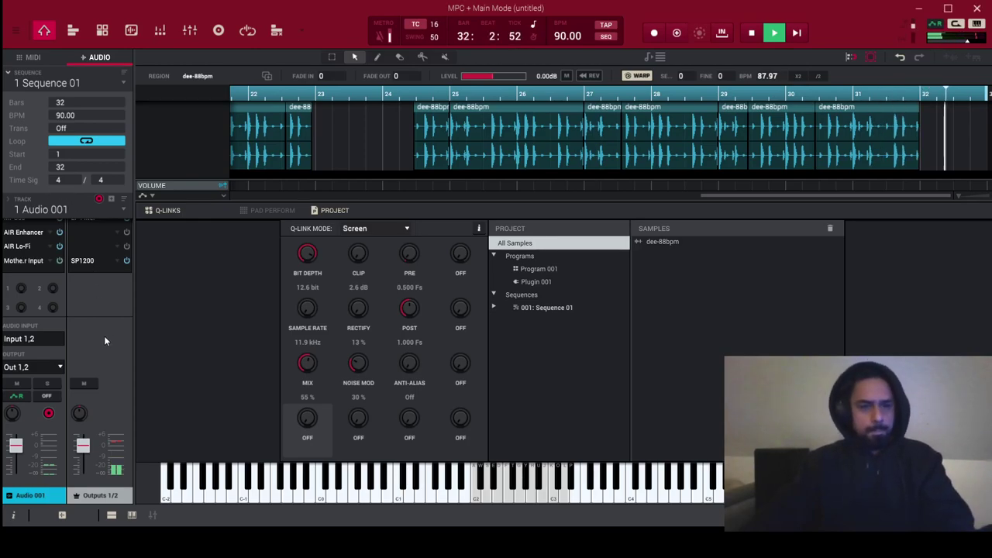
Step: Show the inserts of MIDI Track 01 and adjust Mother Ducker on Plugin 001 to ratio 9.26:1 and threshold -6.726 dB
left_click(37, 60)
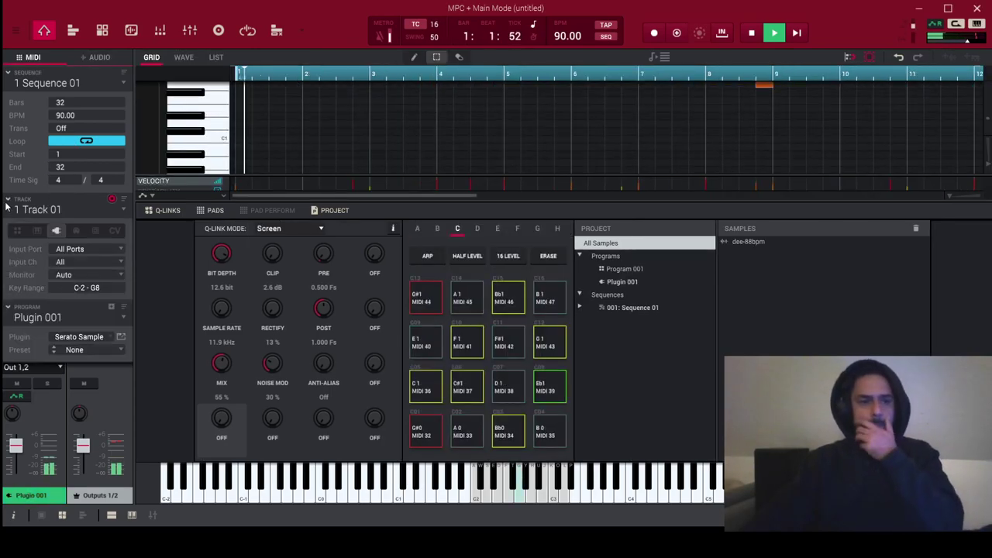
left_click(9, 201)
left_click(9, 72)
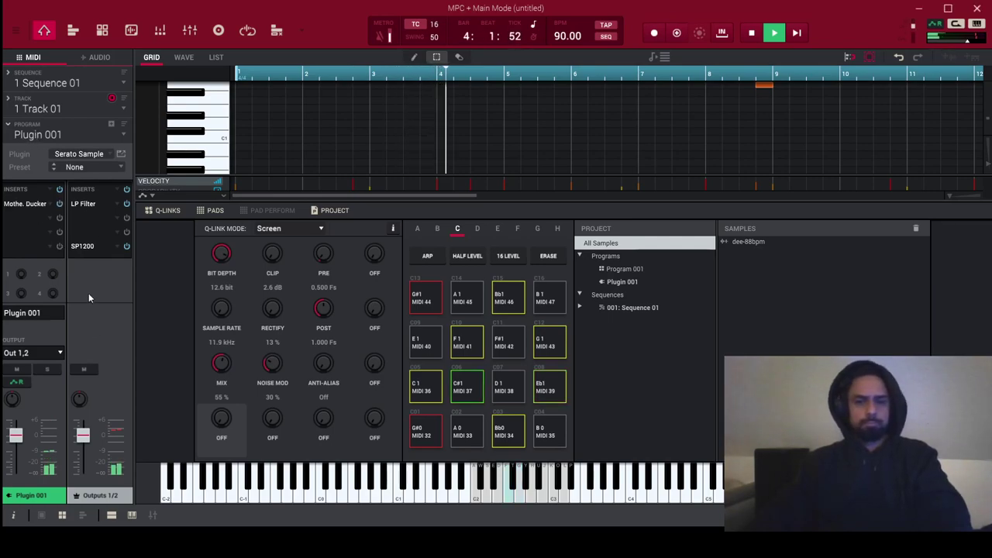
left_click(39, 205)
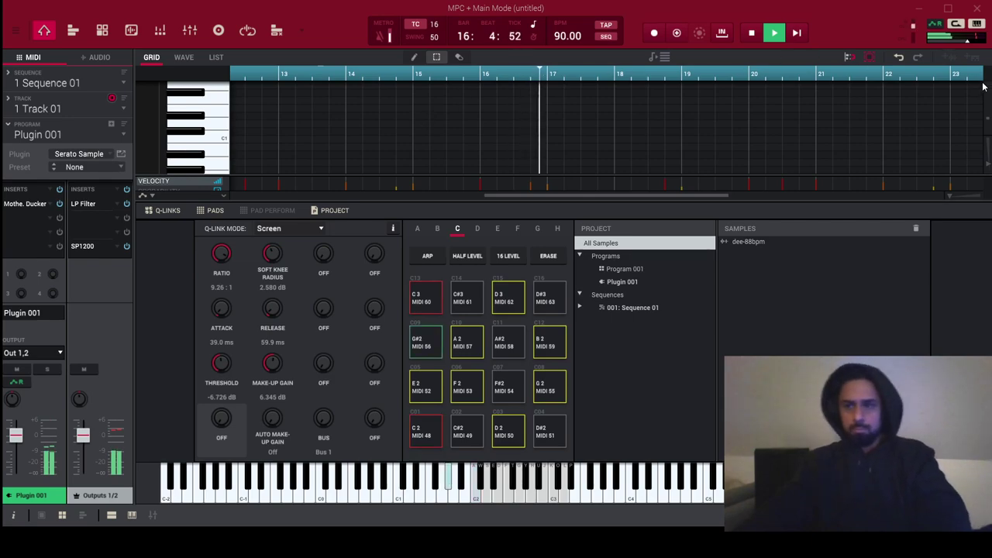
left_click(706, 126)
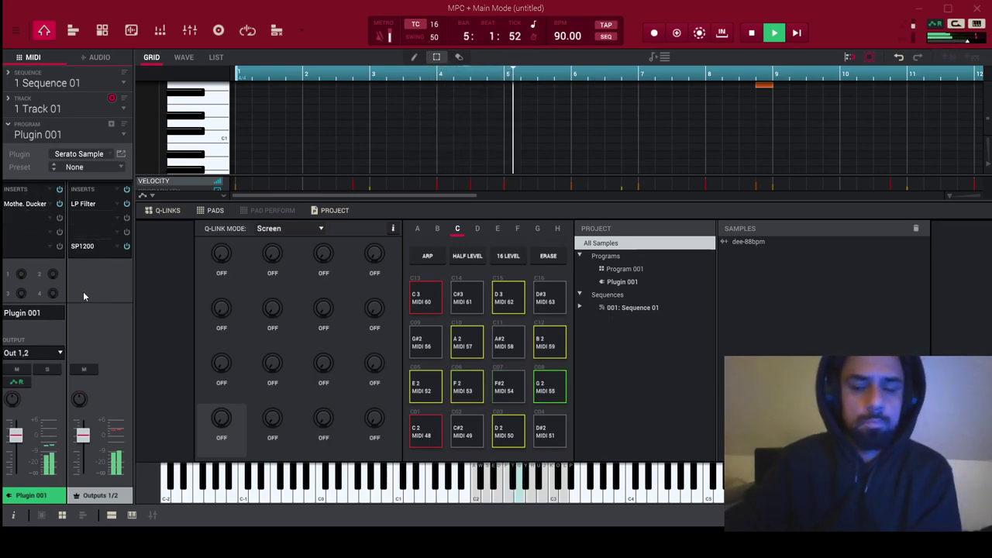
Step: Insert AIR Stutter, AIR Flavor Pro and AIR Para EQ on Plugin 001, and the Tape MELLO-FI effect on Outputs 1/2
double_click(24, 218)
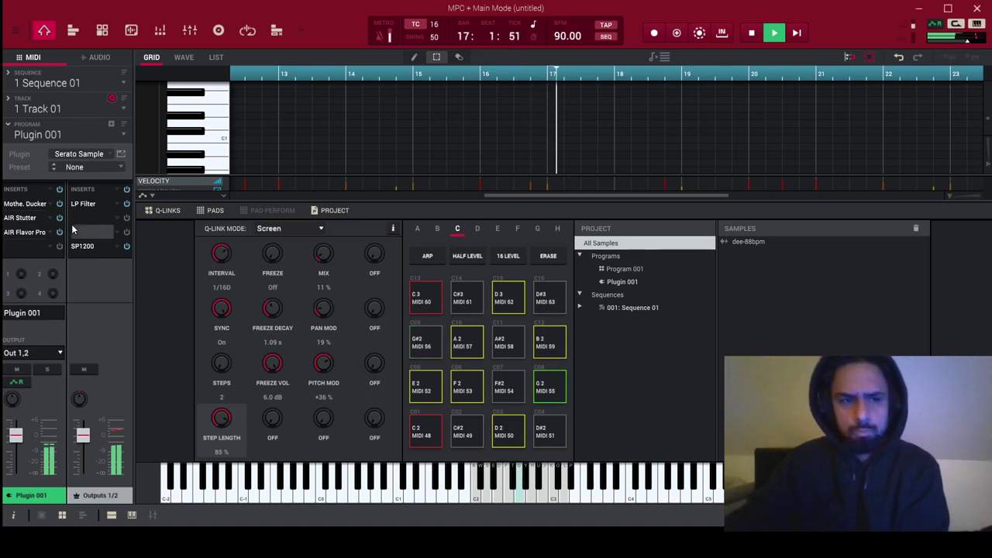
left_click(27, 234)
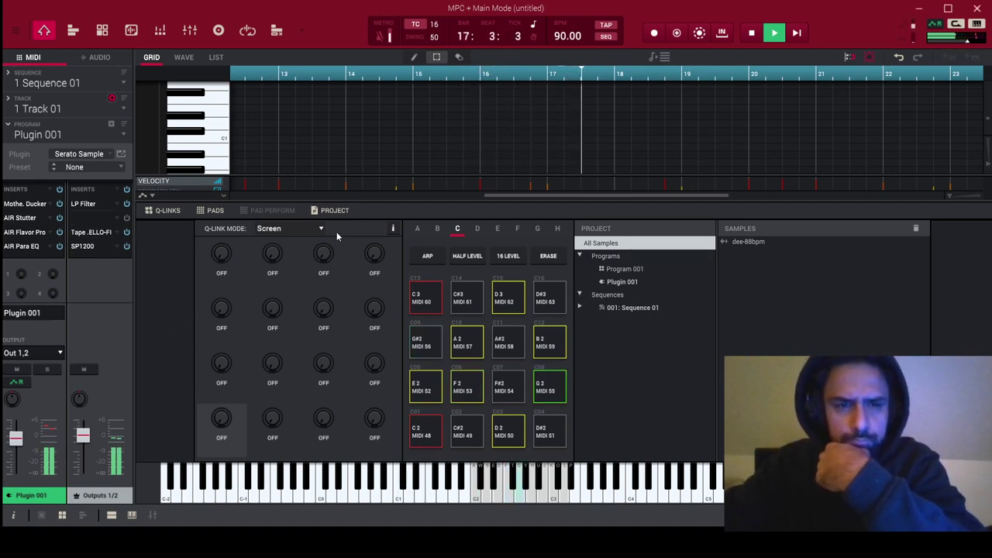
left_click(107, 232)
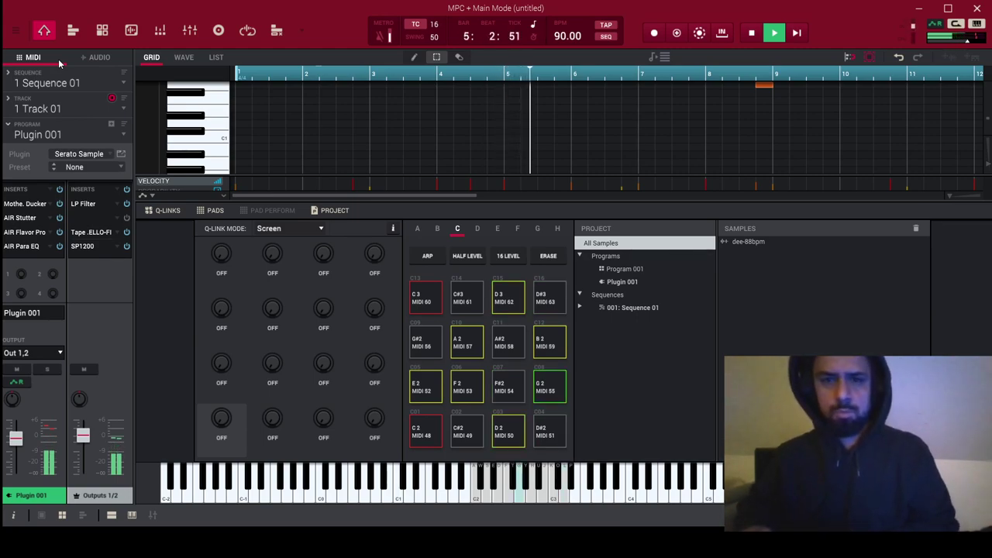
Step: Replay the sequence while adjusting Tape MELLO-FI on Outputs 1/2, and insert AIR Compressor in the free slot there
key("space")
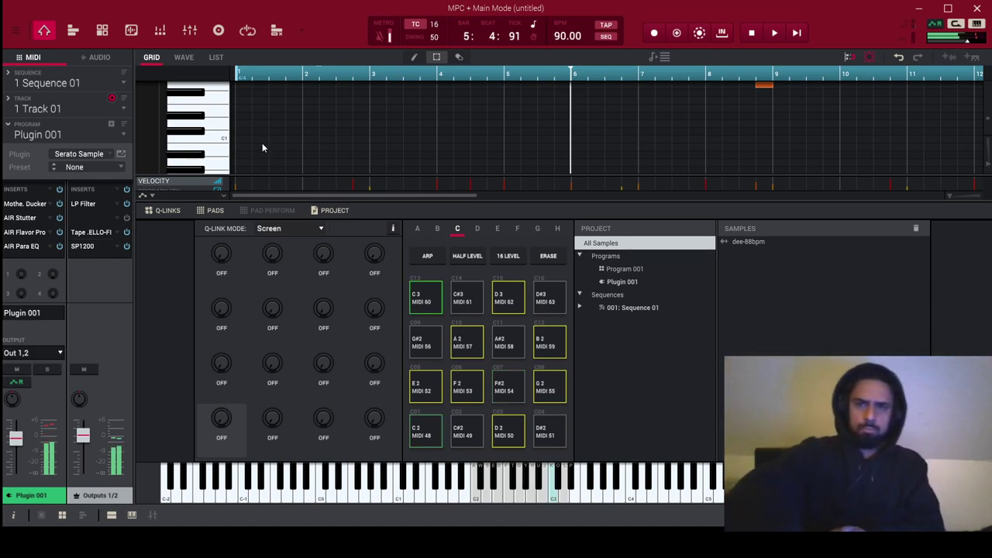
key("space")
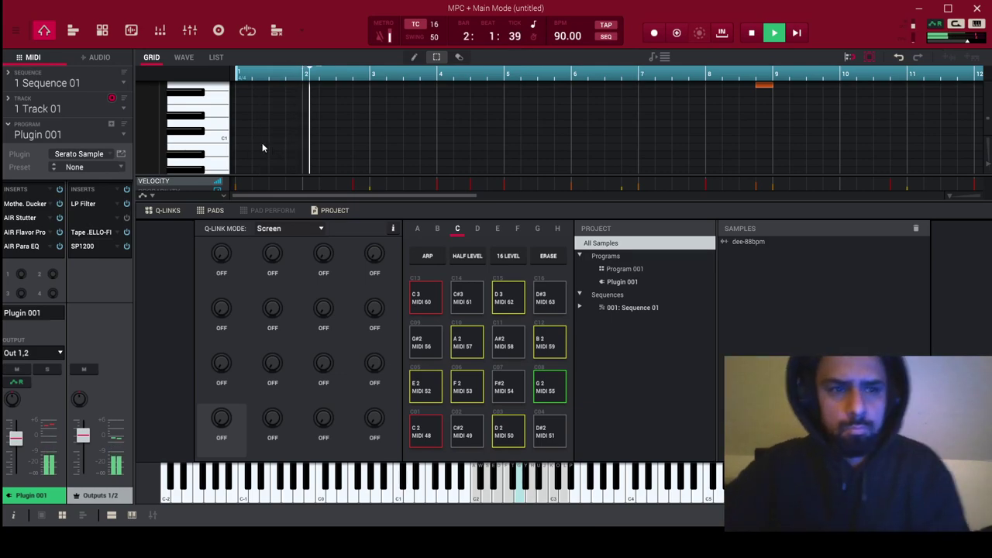
left_click(97, 232)
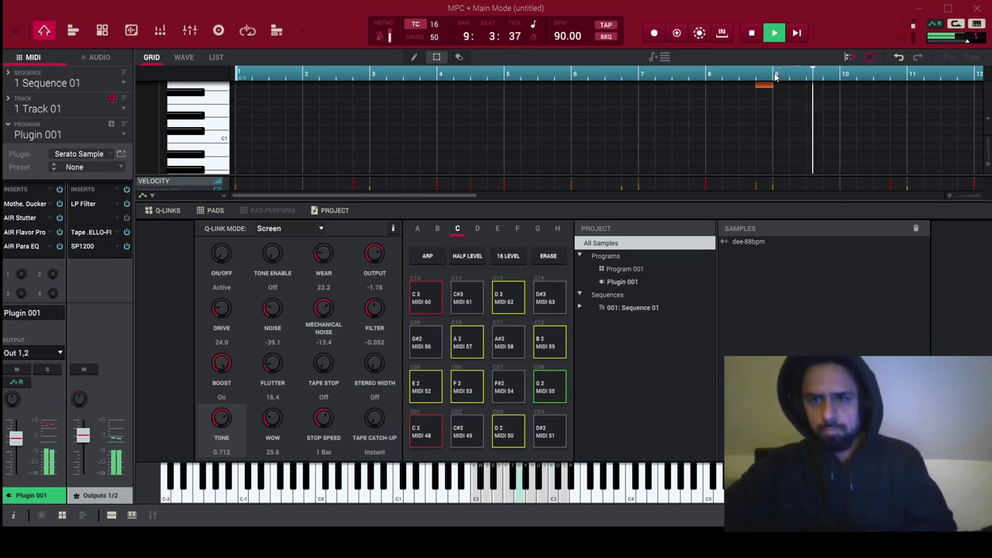
left_click(739, 80)
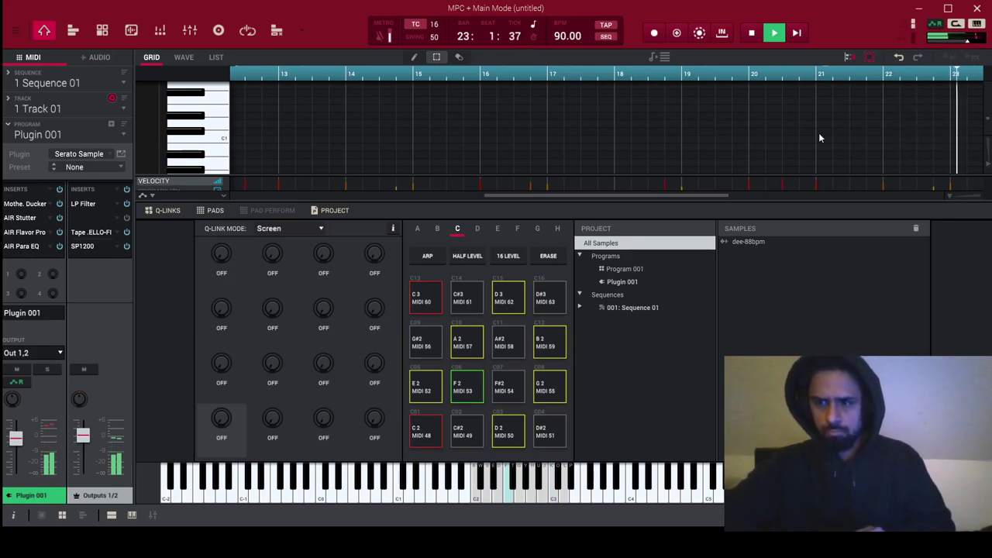
left_click_drag(716, 195, 969, 197)
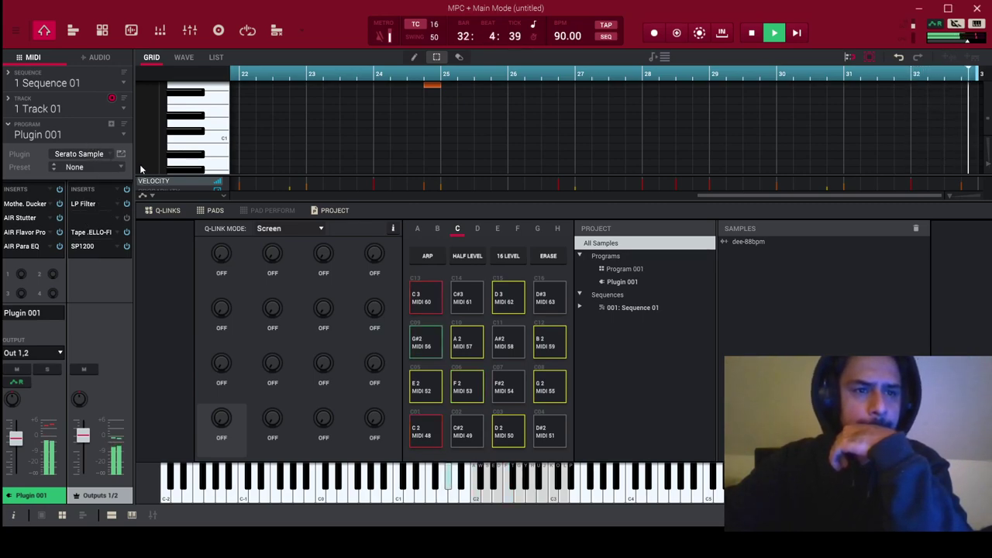
left_click(97, 221)
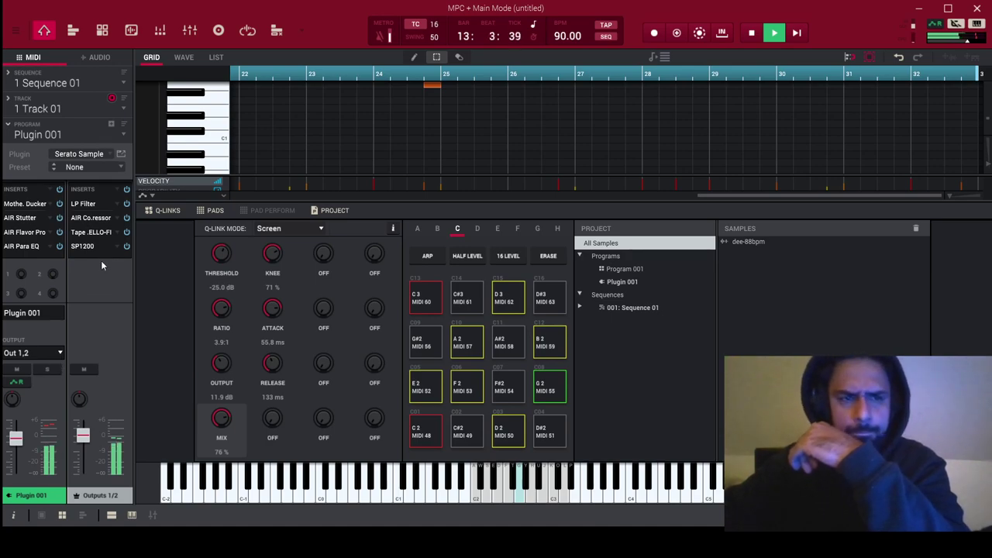
Step: Route Plugin 001 to Sub 1, and insert AIR Tube Drive and LP Filter on Submix 1
left_click(191, 32)
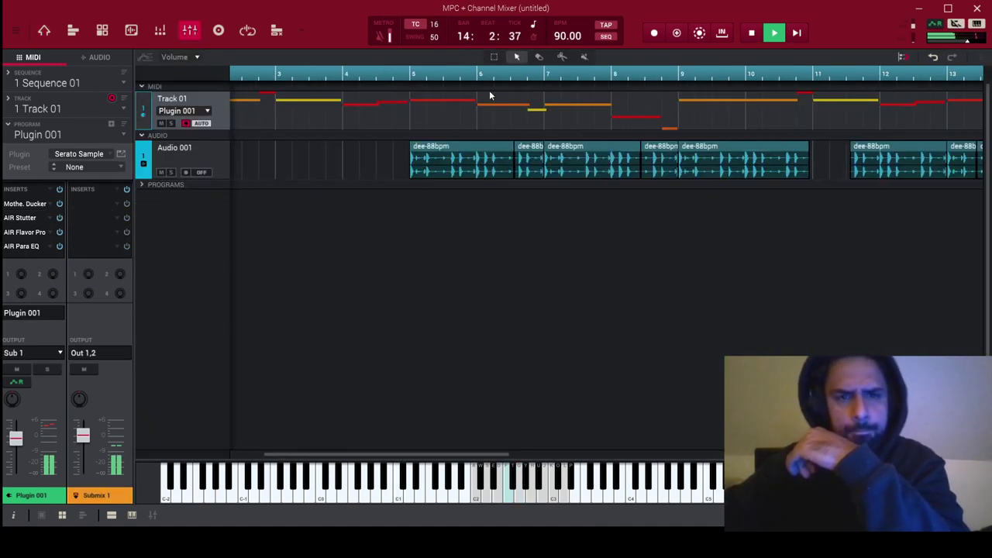
left_click(157, 32)
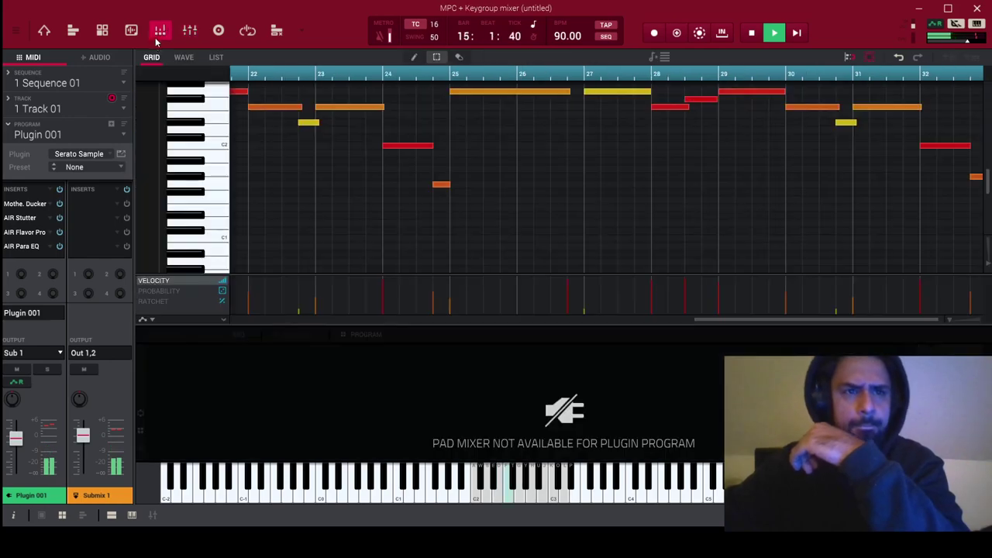
left_click(77, 34)
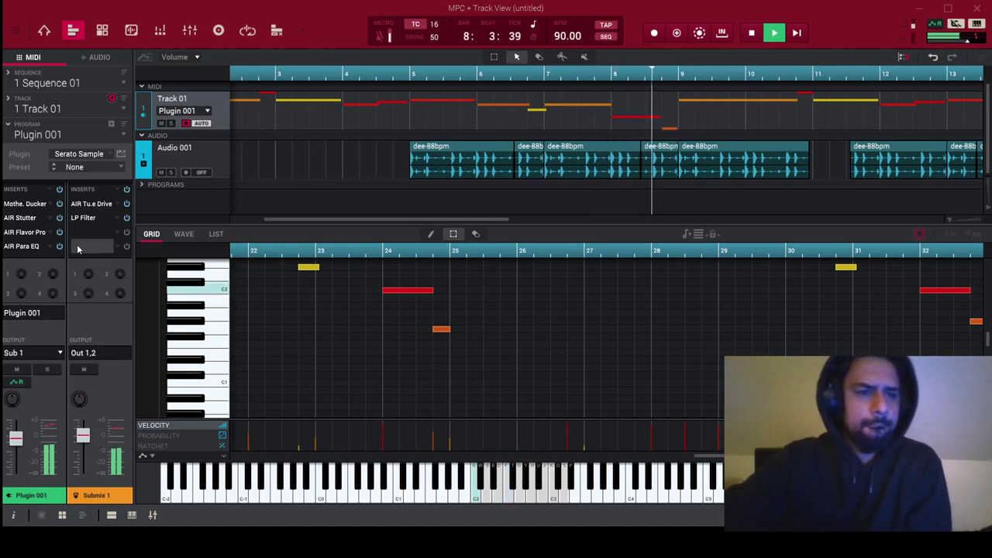
Step: Route the Audio 001 track to Sub 2 and lower the volume of Plugin 001 slightly
left_click(100, 57)
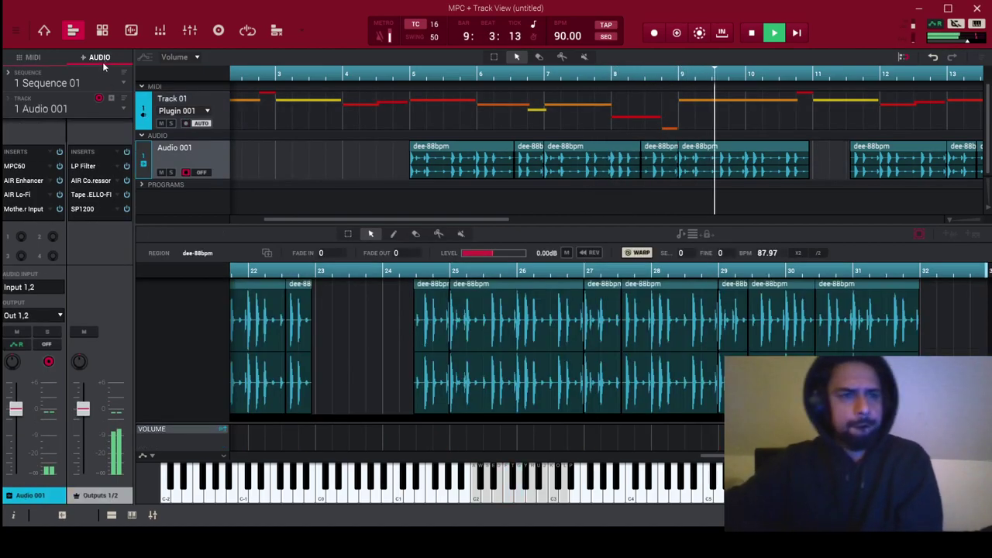
left_click(60, 315)
left_click(110, 233)
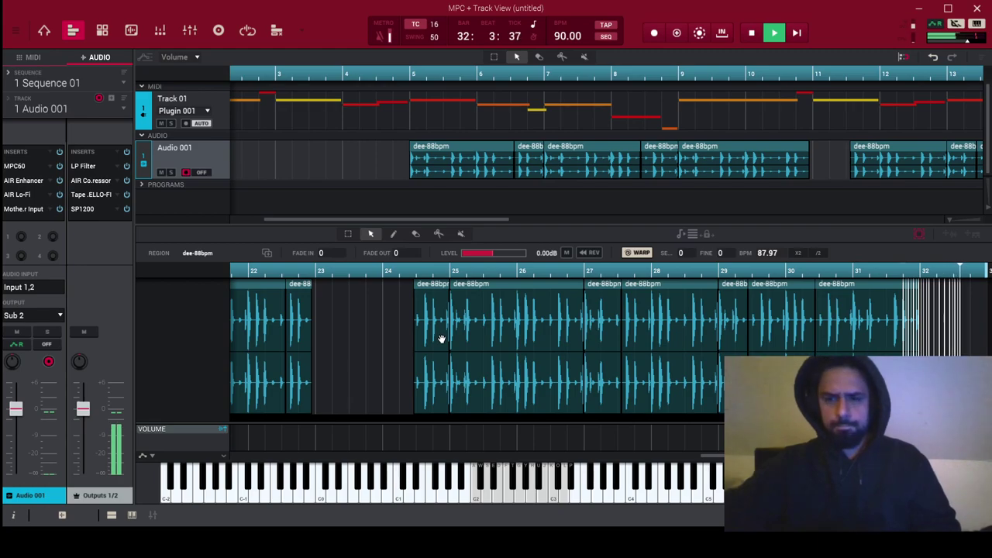
left_click(144, 112)
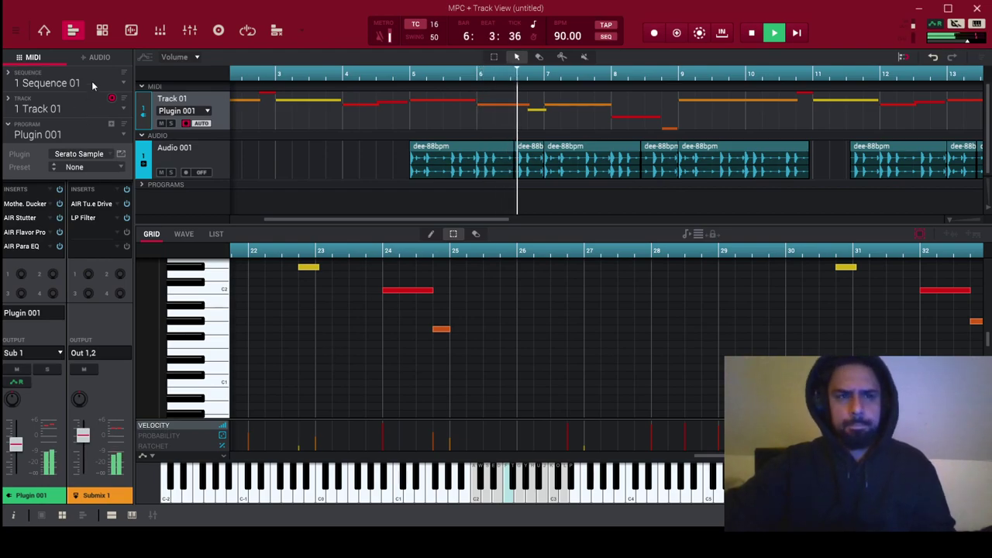
Step: Insert AIR Tube Drive, LP Filter, AIR Reverb and MPC60 on Submix 2, restarting playback to hear the drums
left_click(99, 58)
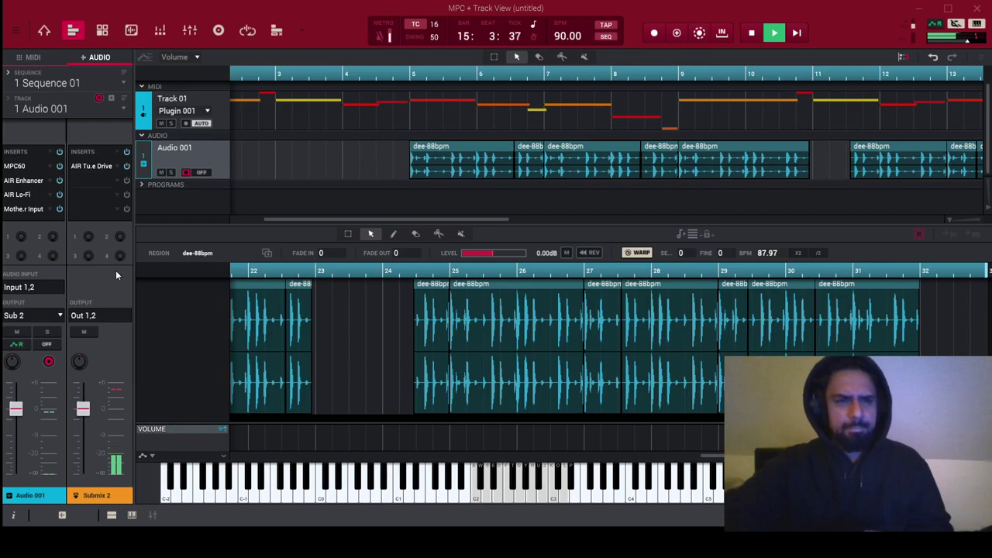
left_click(83, 182)
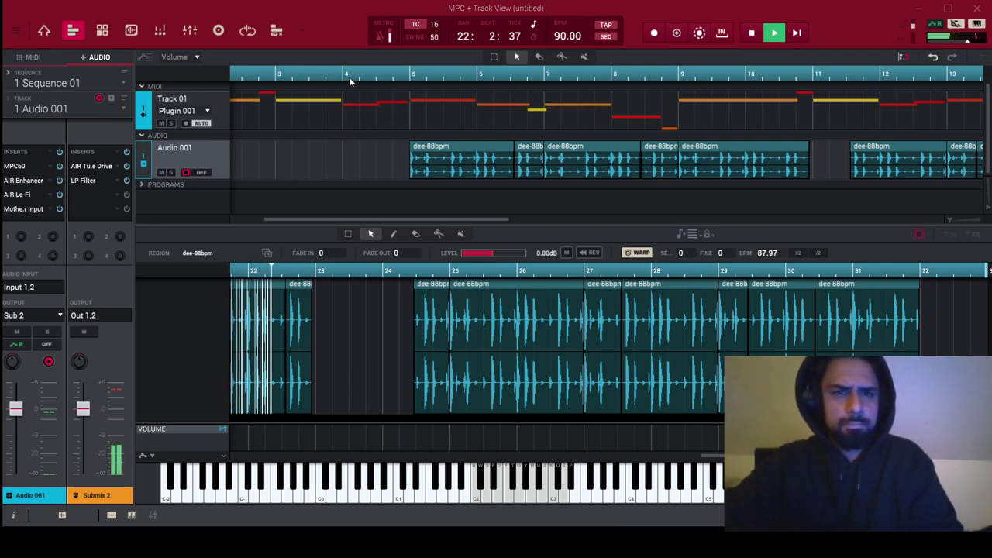
key("space")
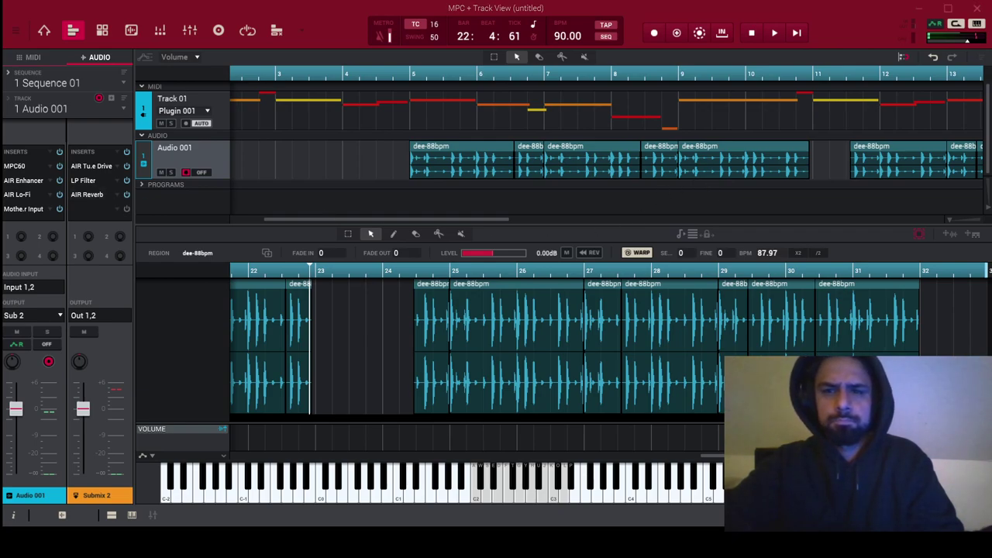
key("space")
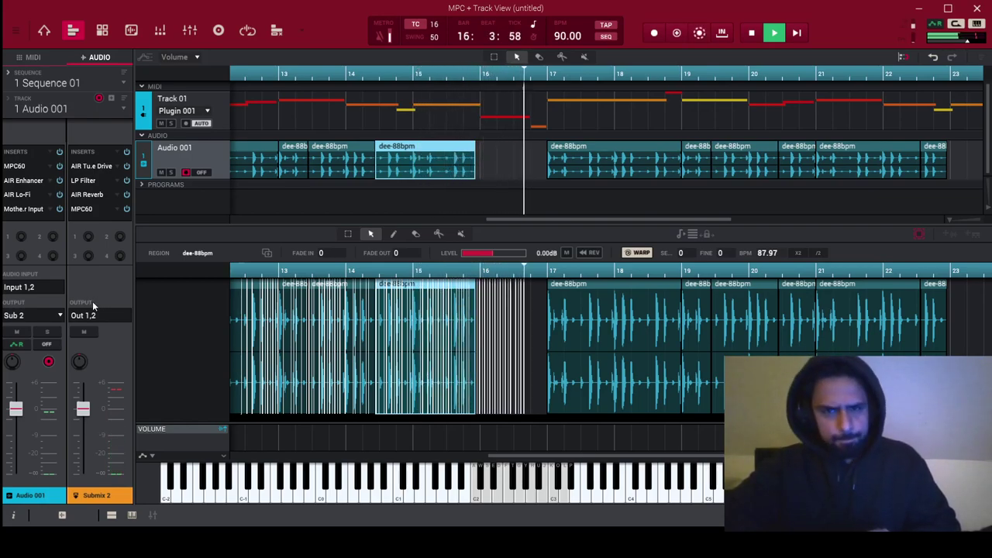
Step: Switch between Track 01 and Audio 001 to compare their submix effect chains while the sequence plays
left_click(33, 56)
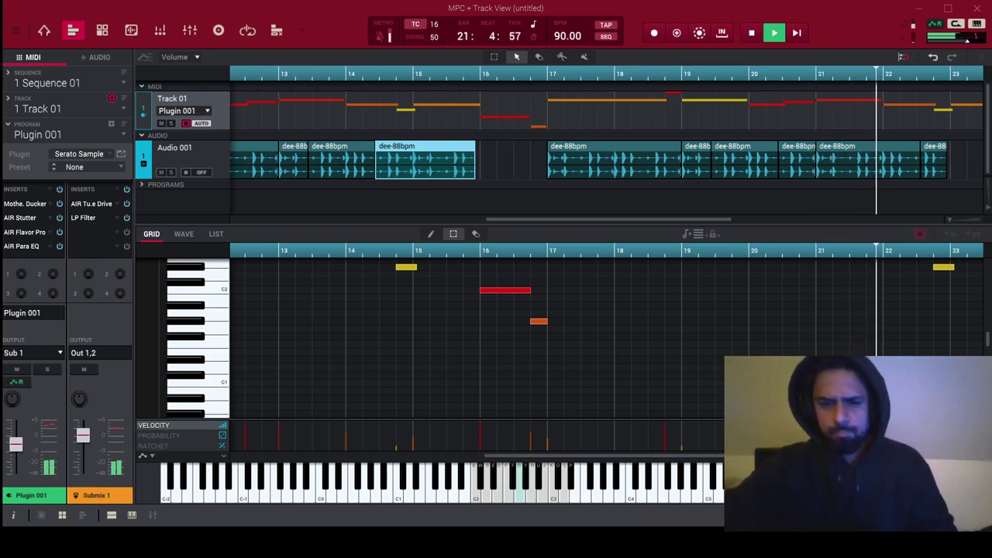
left_click(110, 58)
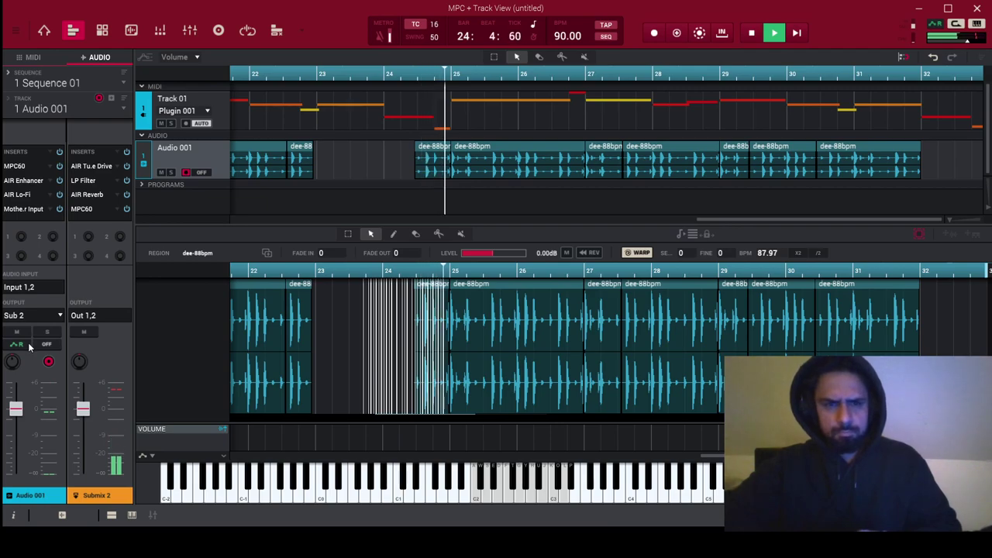
left_click(183, 105)
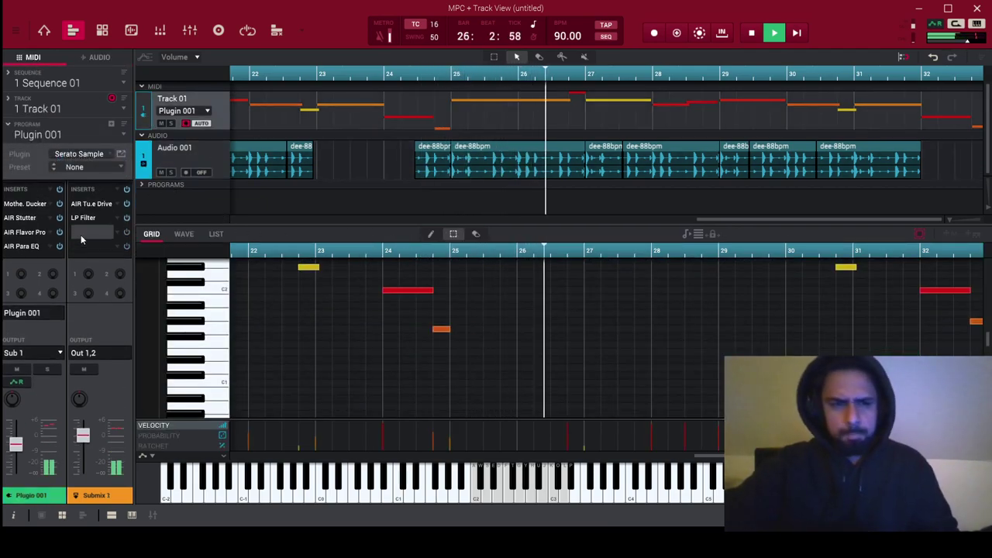
left_click(162, 172)
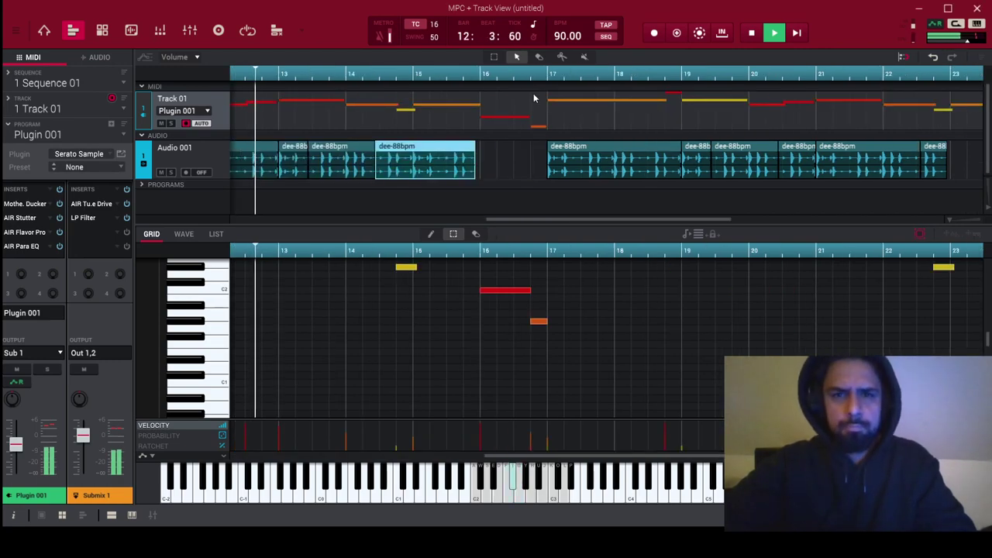
Step: Try the sequence at 93.00 BPM, and set the tempo back to 90.00 BPM
scroll(563, 41, "up", 3)
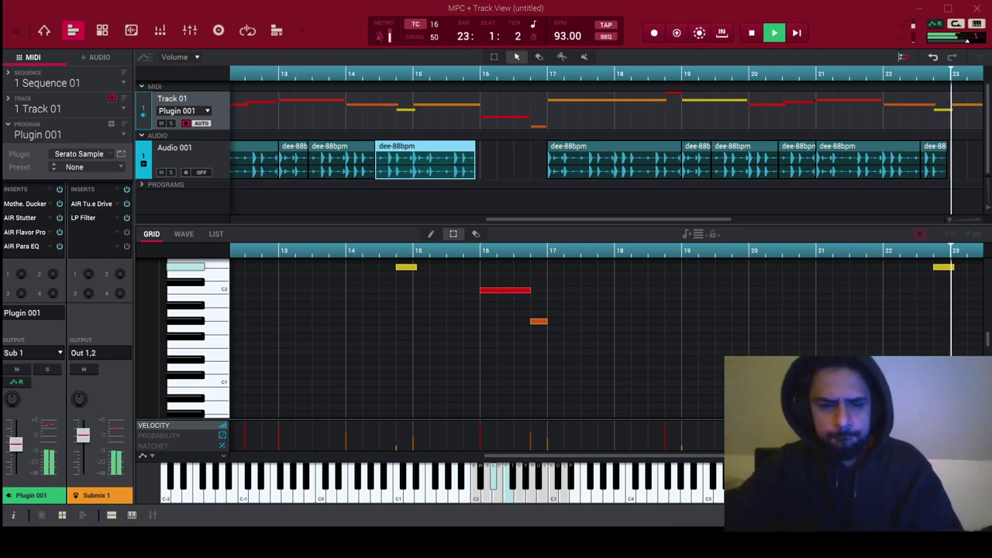
left_click_drag(555, 35, 554, 45)
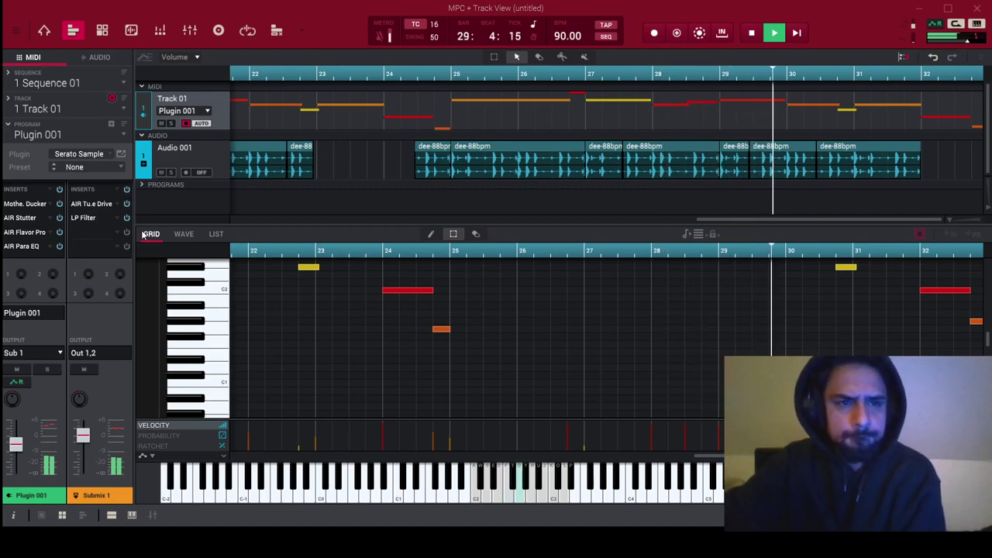
Step: Insert AIR Kill EQ and MPC3000 in the two free slots of Submix 1
left_click(93, 232)
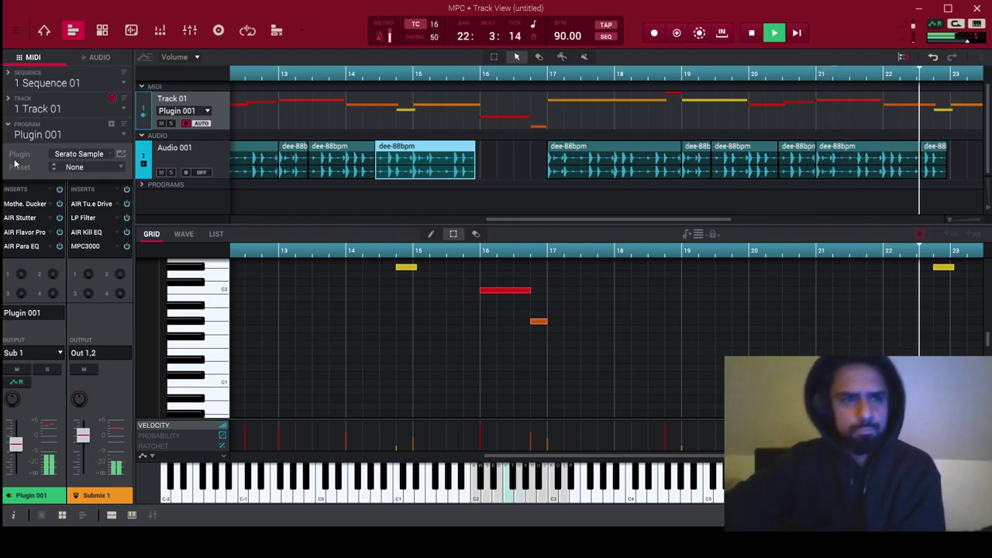
Step: Toggle solo and mute on the Audio 001 track to compare the drums and the sample during playback
left_click(171, 172)
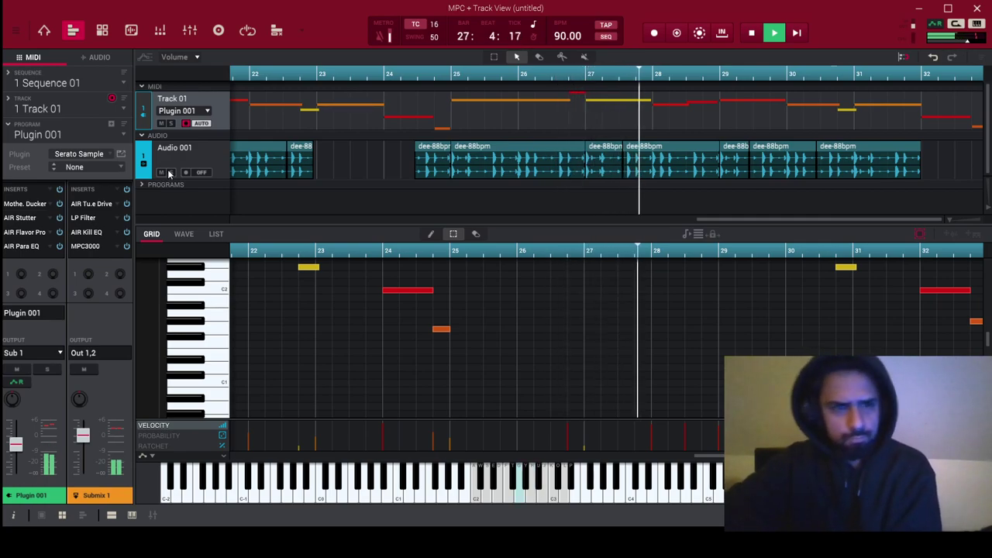
left_click(171, 172)
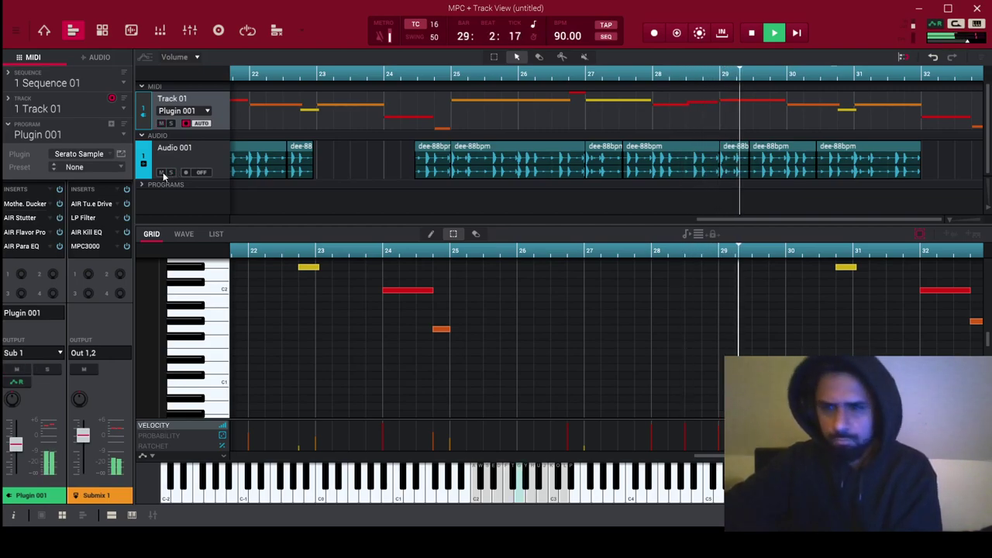
left_click(161, 172)
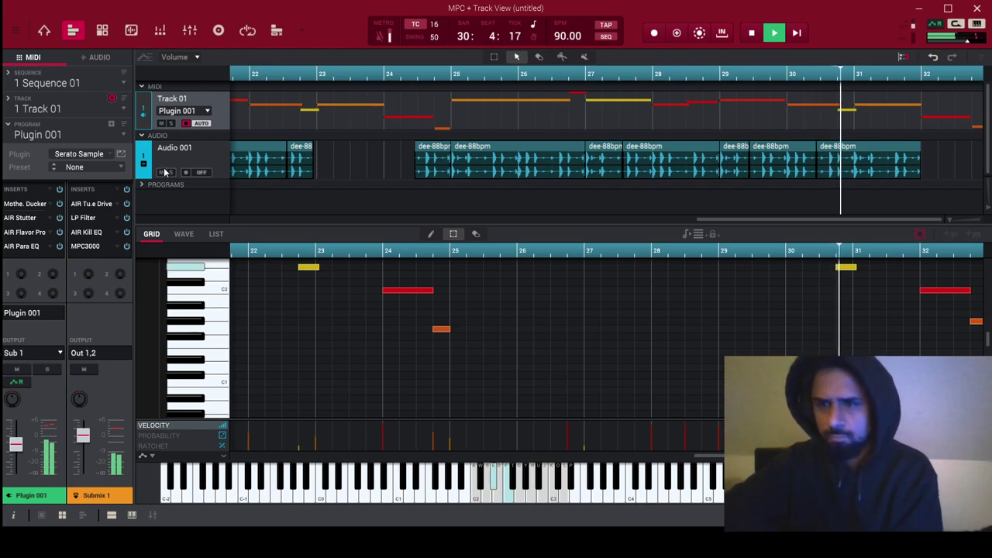
left_click(163, 172)
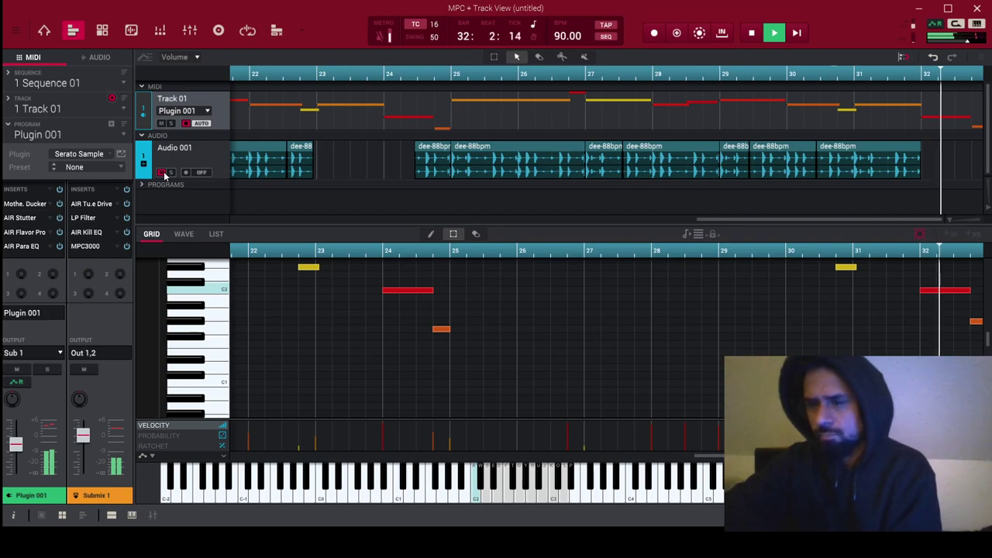
Step: Unmute the Audio 001 track and check its Submix 2 effect chain against Track 01's Submix 1 chain during playback
left_click(161, 172)
left_click(162, 172)
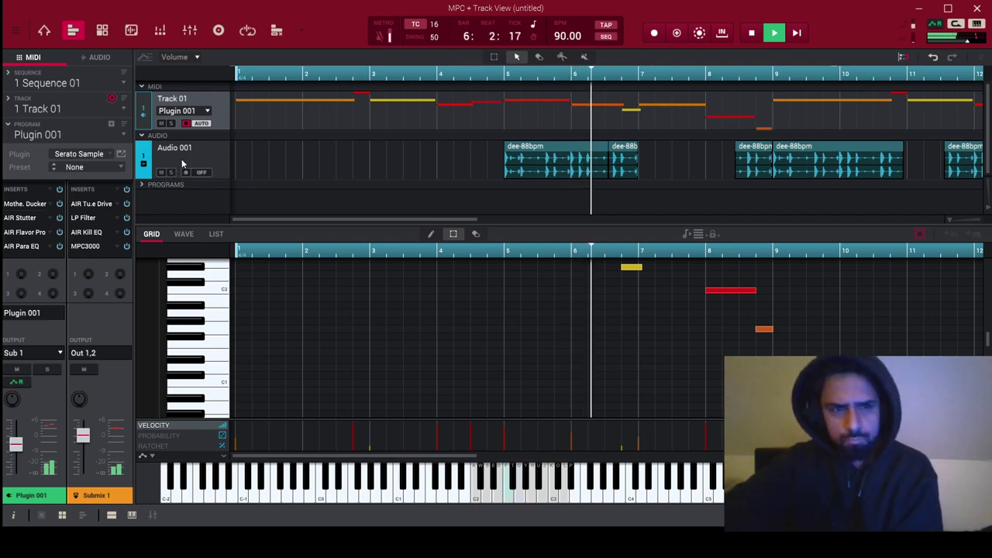
left_click(182, 160)
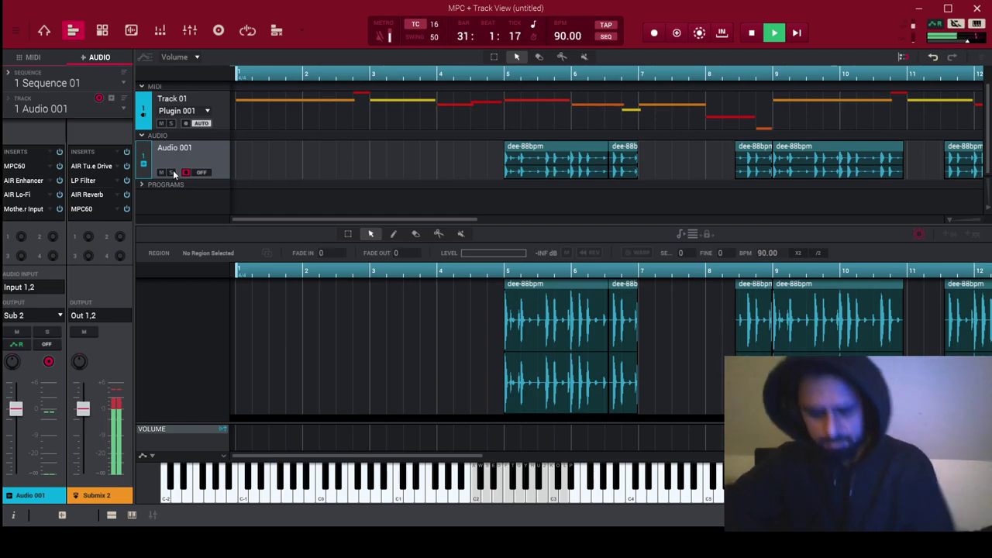
left_click(34, 58)
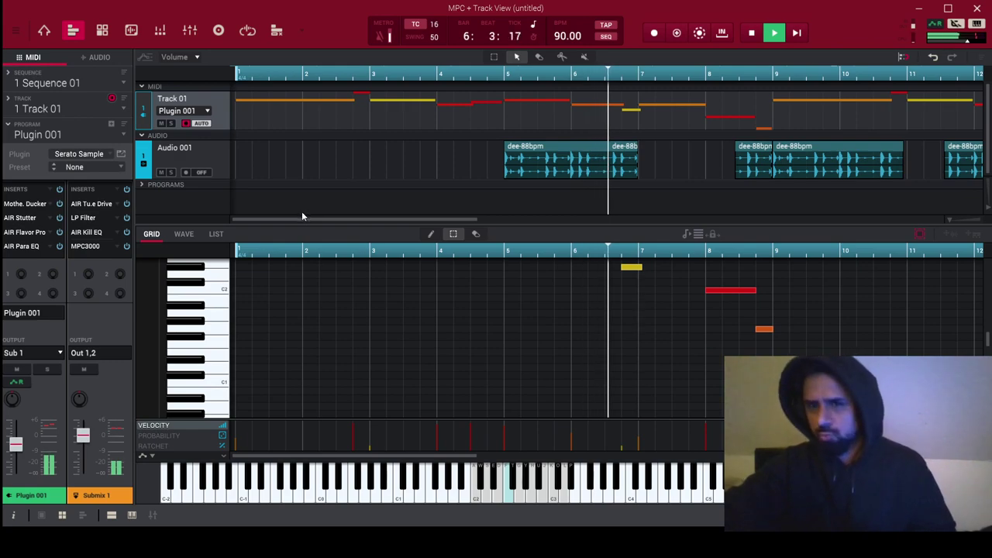
Step: Mute and unmute Audio 001 to compare the sample with and without the drums, and open the Channel Mixer
left_click(160, 172)
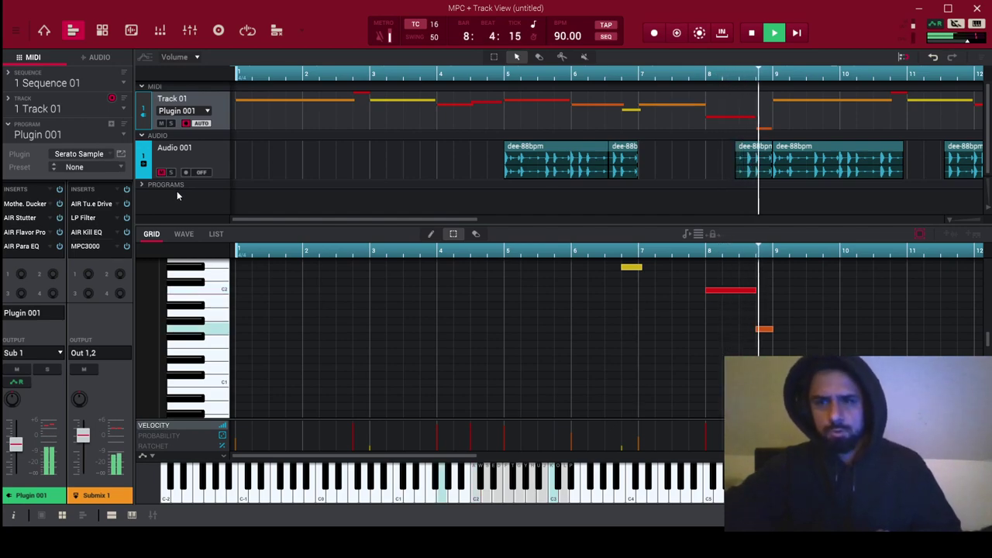
left_click(160, 172)
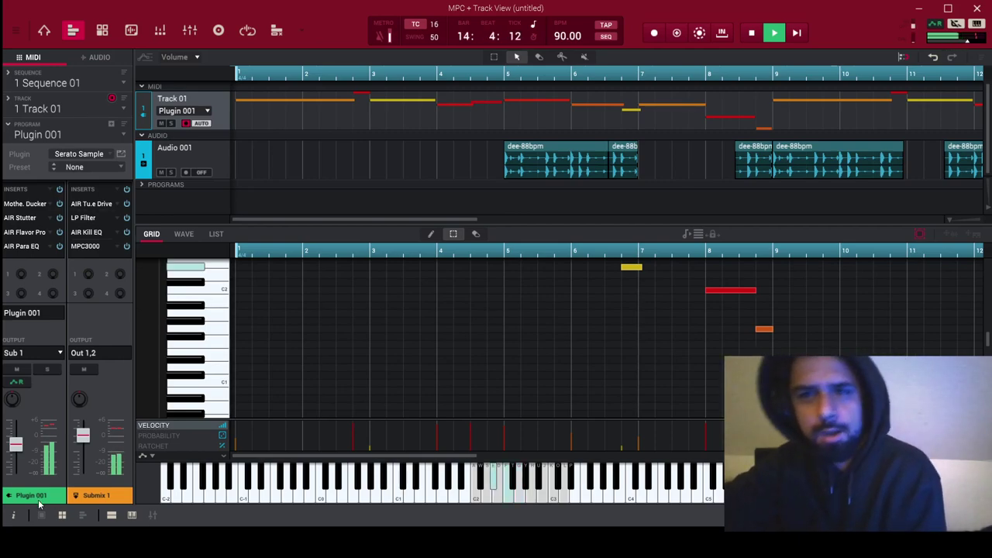
left_click(190, 30)
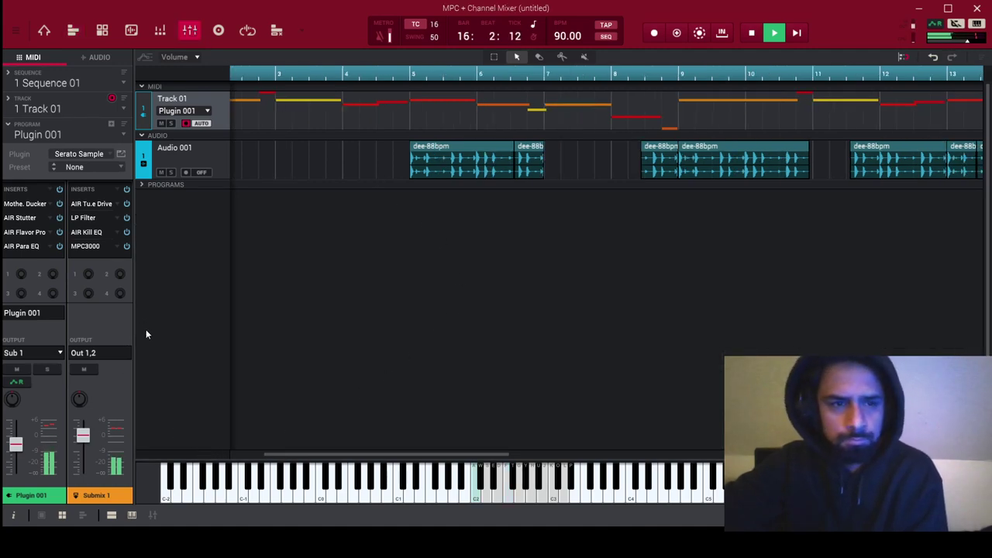